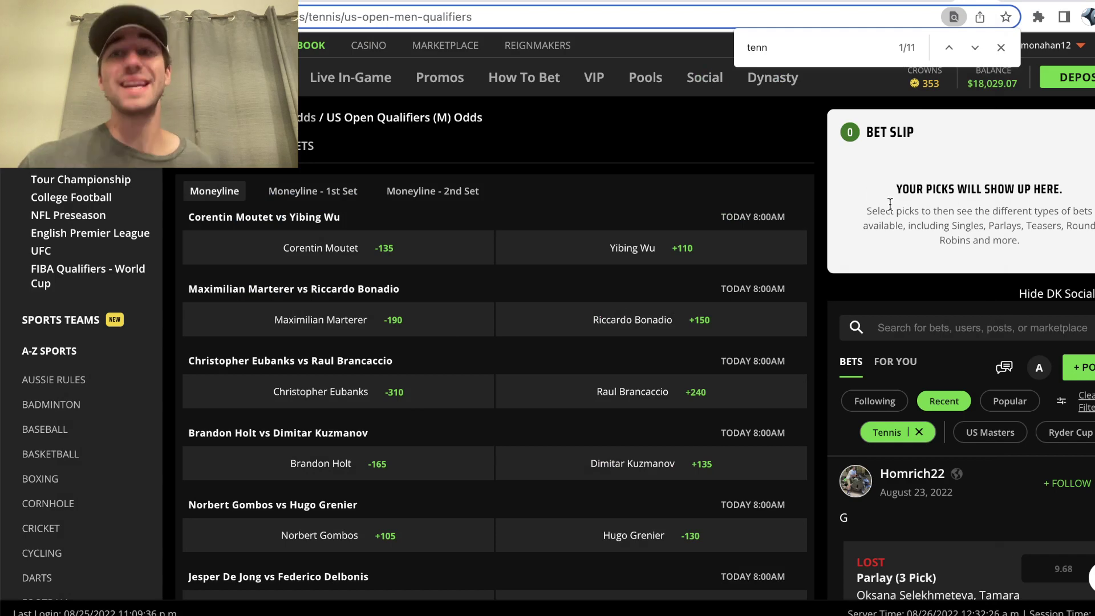
Check the Bonzi vs Humbert odds, then try to place a $5,555 moneyline bet on Yibing Wu at +110 on DraftKings
{"action": "left_click", "coordinate": [933, 1]}
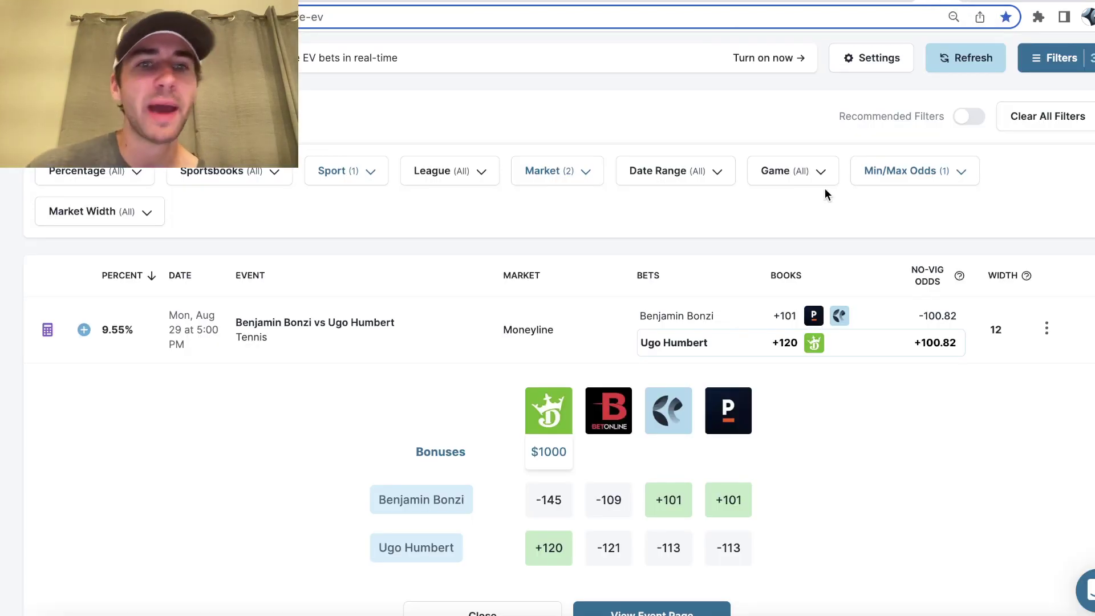
{"action": "scroll", "coordinate": [783, 217], "scroll_direction": "down", "scroll_amount": 2}
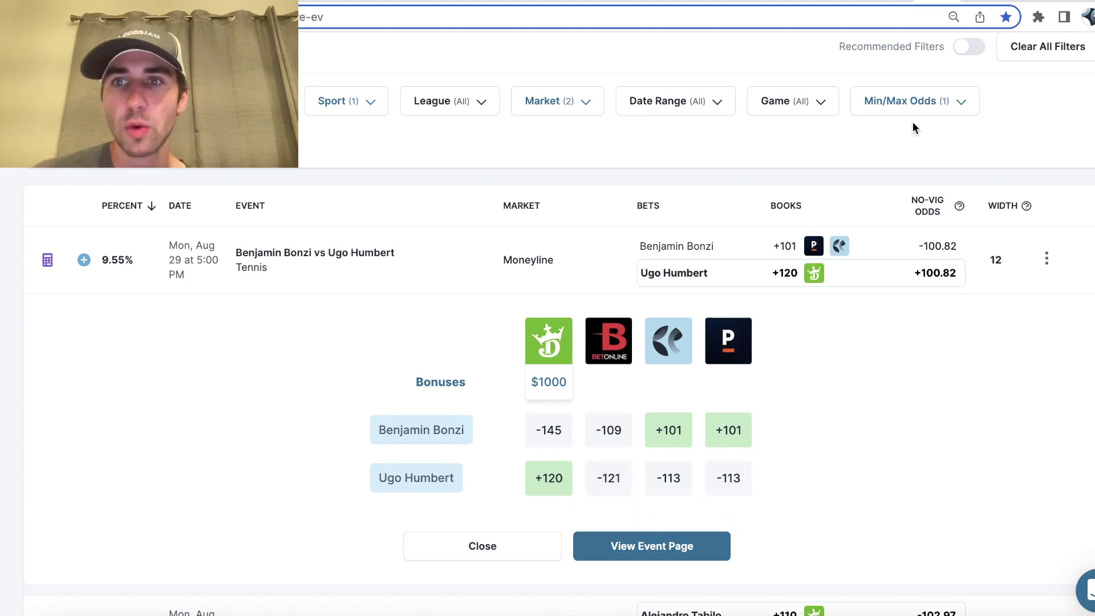
{"action": "left_click", "coordinate": [985, 2]}
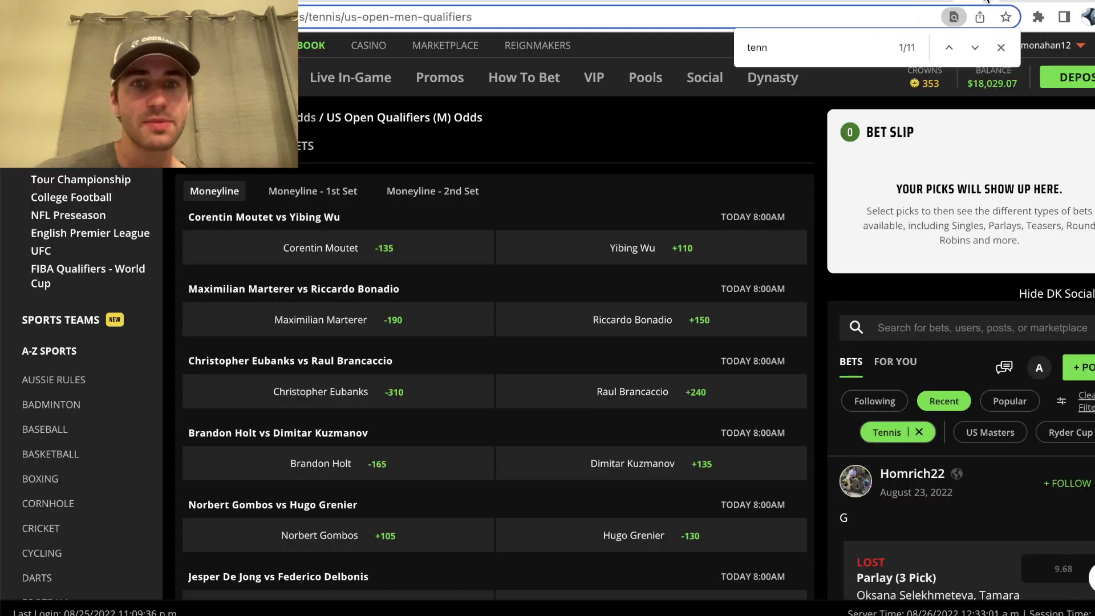
{"action": "left_click", "coordinate": [639, 253]}
{"action": "type", "text": "5555"}
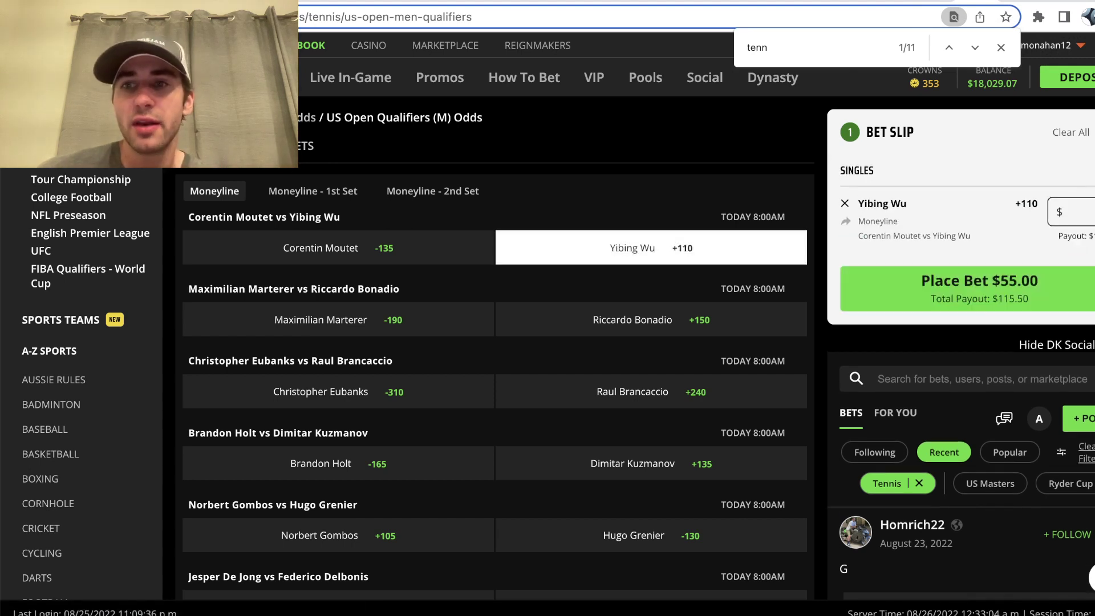
{"action": "left_click", "coordinate": [943, 290]}
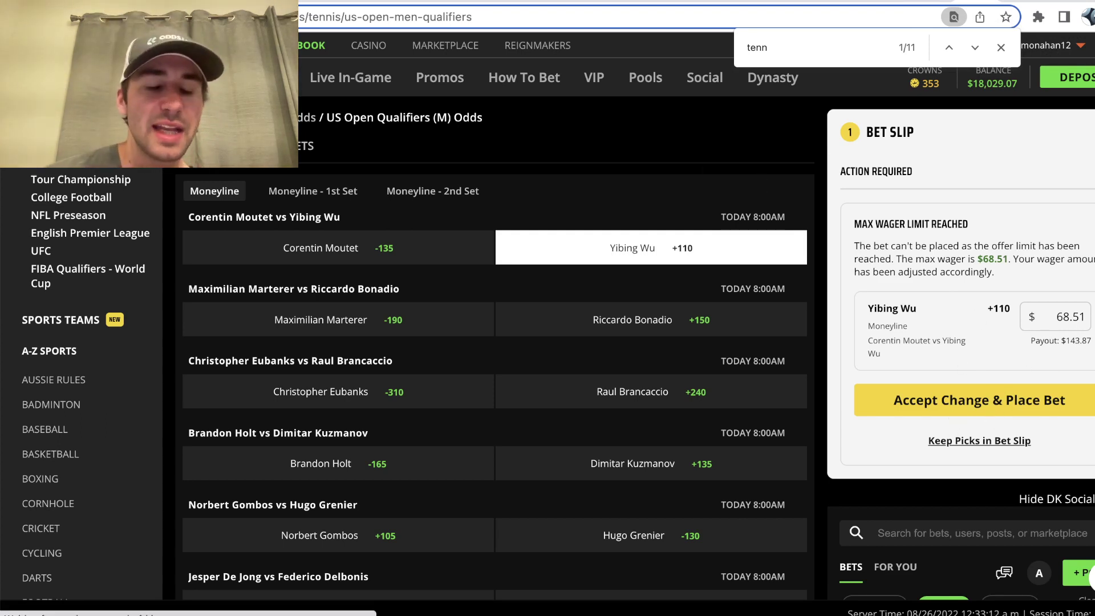
{"action": "key", "text": "Escape"}
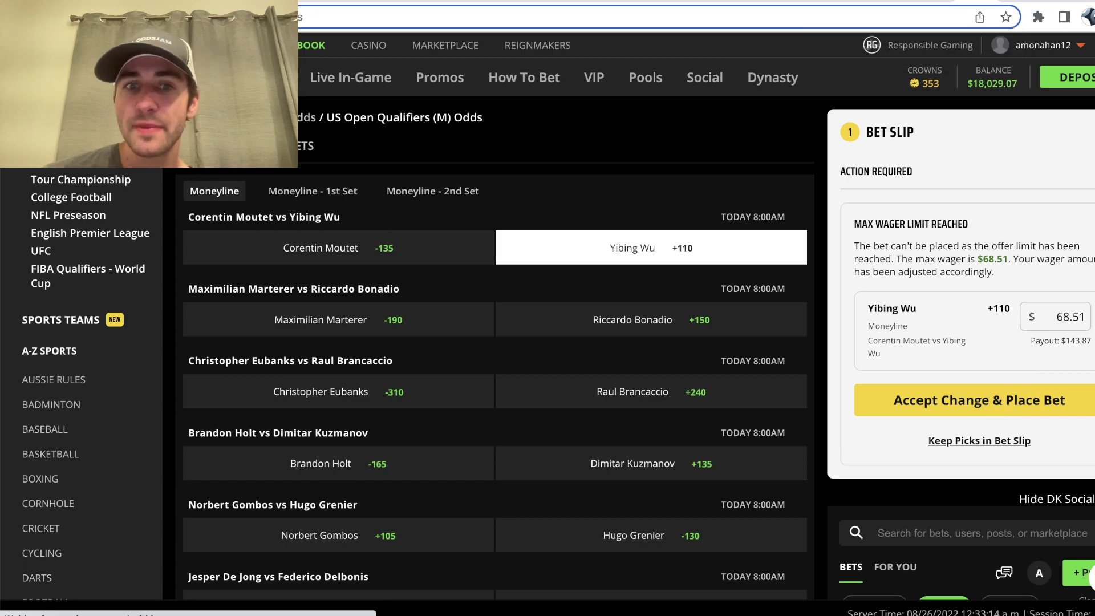
Open the list of placed bets and look up the wager on the Ugo Humbert moneyline bet
{"action": "left_click", "coordinate": [288, 145]}
{"action": "scroll", "coordinate": [361, 180], "scroll_direction": "down", "scroll_amount": 10}
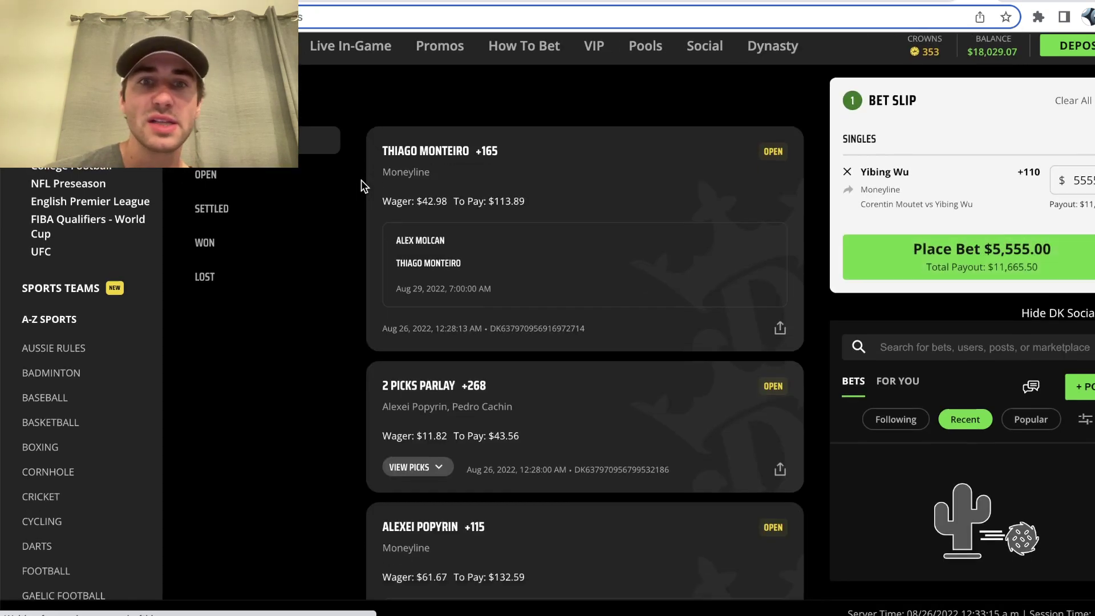
{"action": "scroll", "coordinate": [360, 179], "scroll_direction": "down", "scroll_amount": 6}
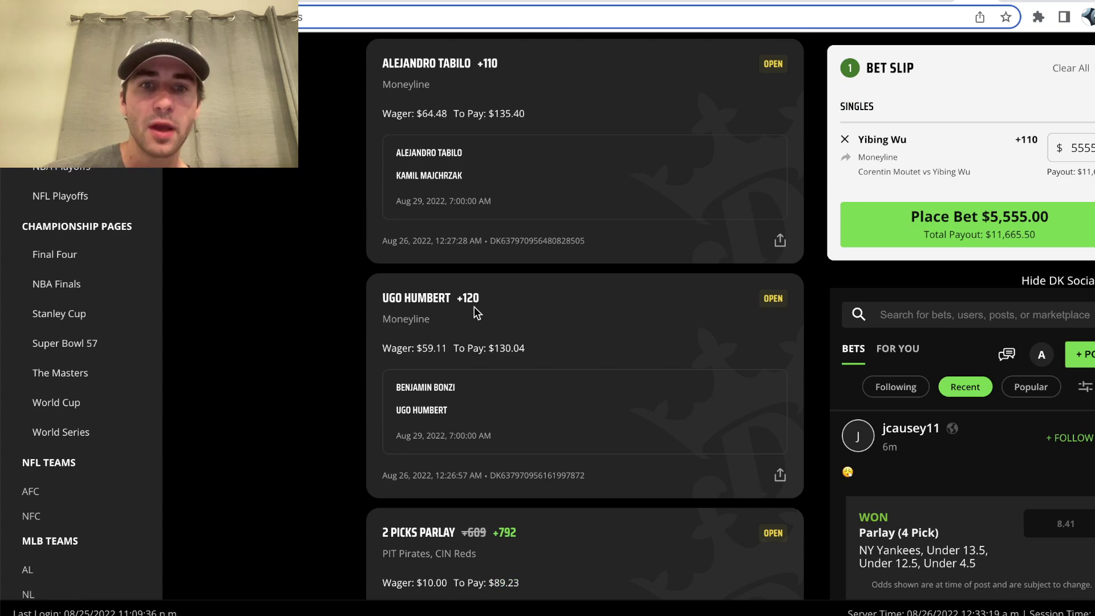
{"action": "triple_click", "coordinate": [431, 299]}
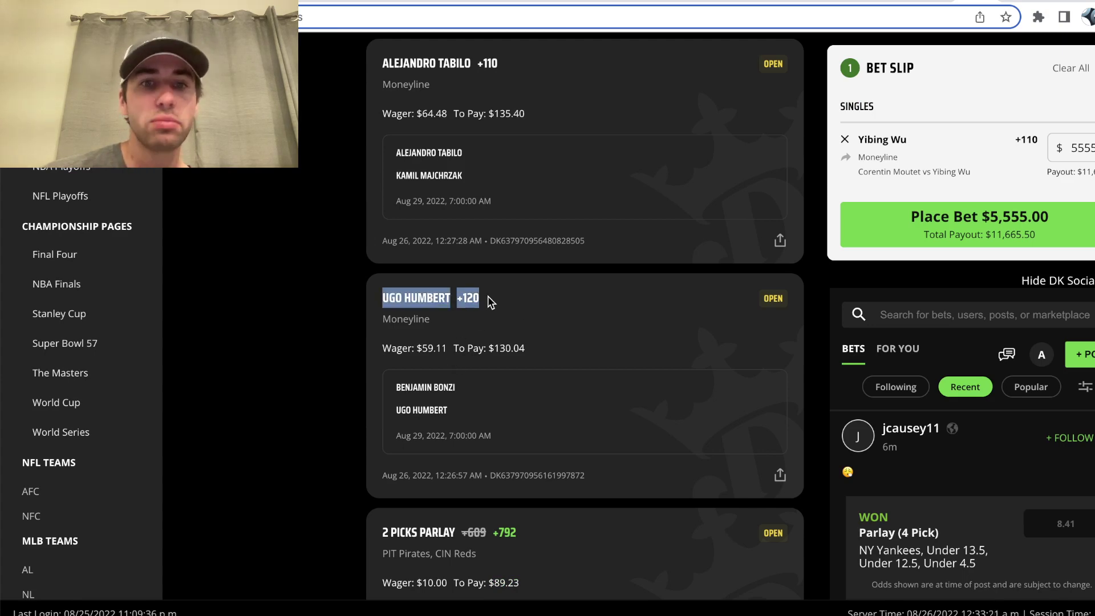
{"action": "double_click", "coordinate": [434, 350]}
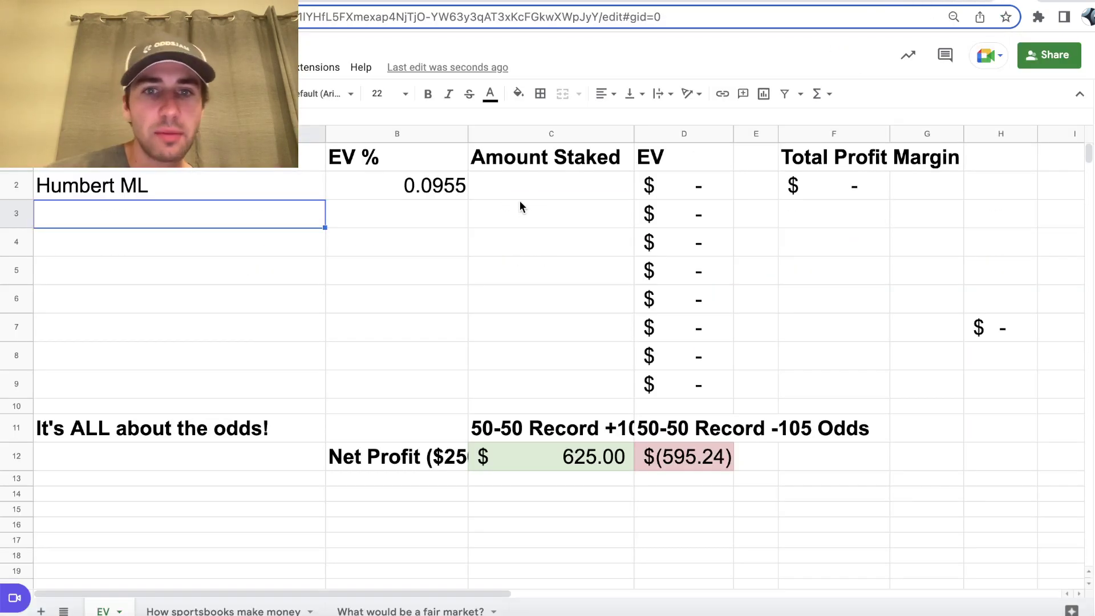
In the EV spreadsheet, set the Amount Staked for Humbert ML to 59.11 and select its EV cell
{"action": "left_click", "coordinate": [519, 203]}
{"action": "left_click", "coordinate": [519, 196]}
{"action": "type", "text": "5"}
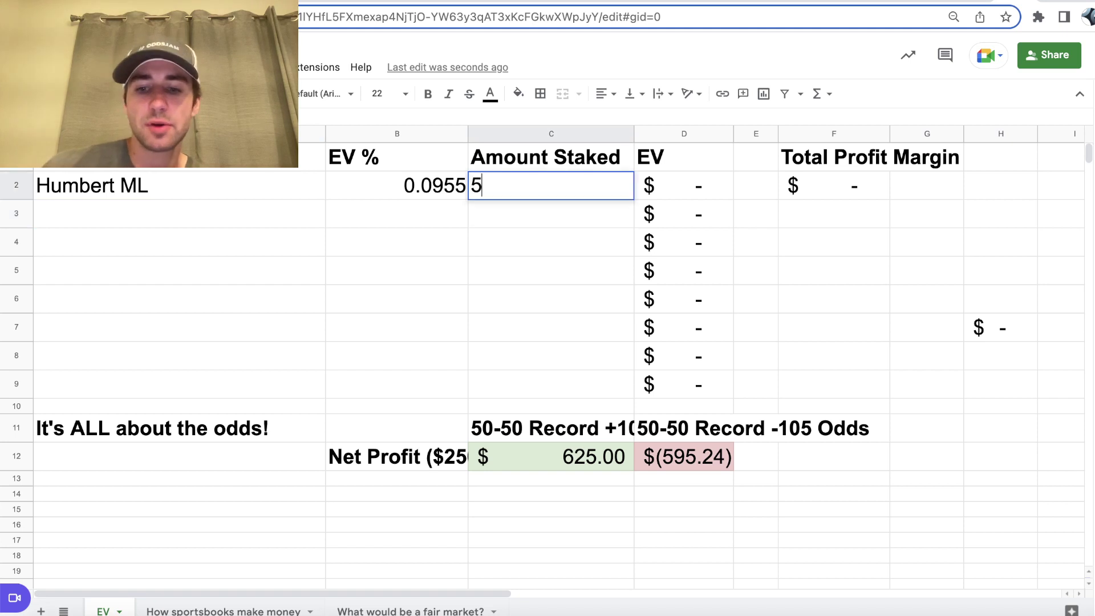
{"action": "type", "text": "9.11"}
{"action": "key", "text": "Return"}
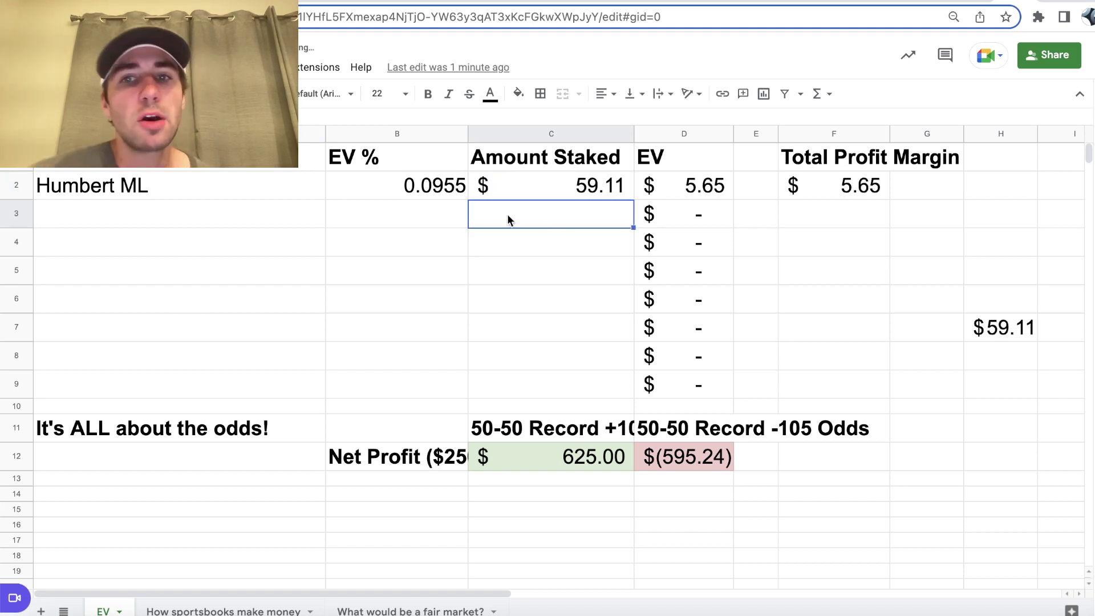
{"action": "left_click", "coordinate": [736, 197]}
{"action": "left_click", "coordinate": [688, 195]}
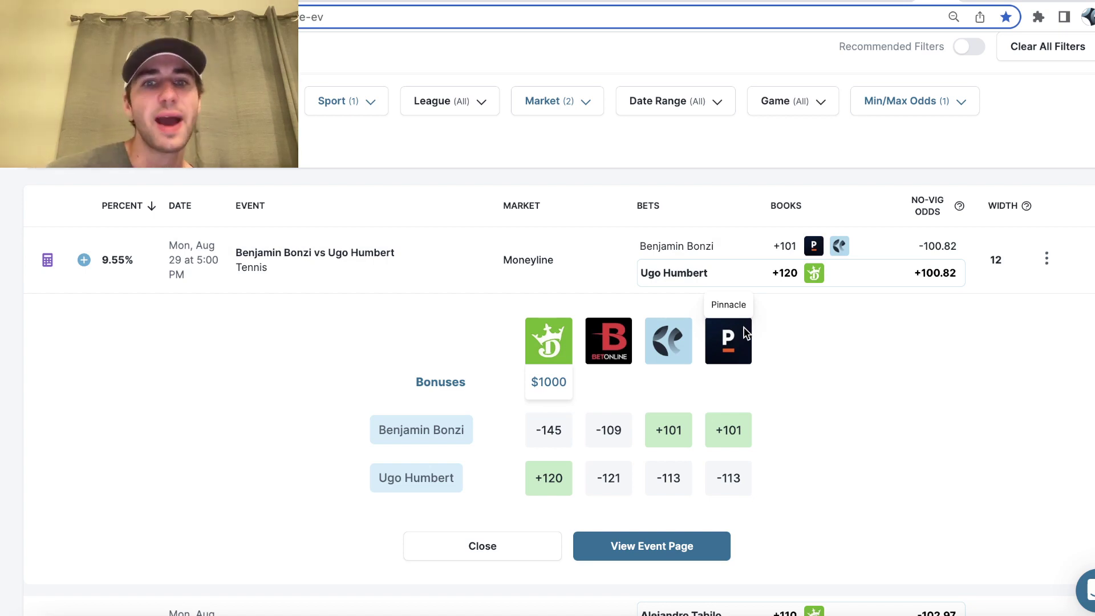
Look up the Alejandro Tabilo bet and record it in row 3 of the EV spreadsheet as Tabilo ML with 64.48 staked
{"action": "scroll", "coordinate": [744, 331], "scroll_direction": "down", "scroll_amount": 6}
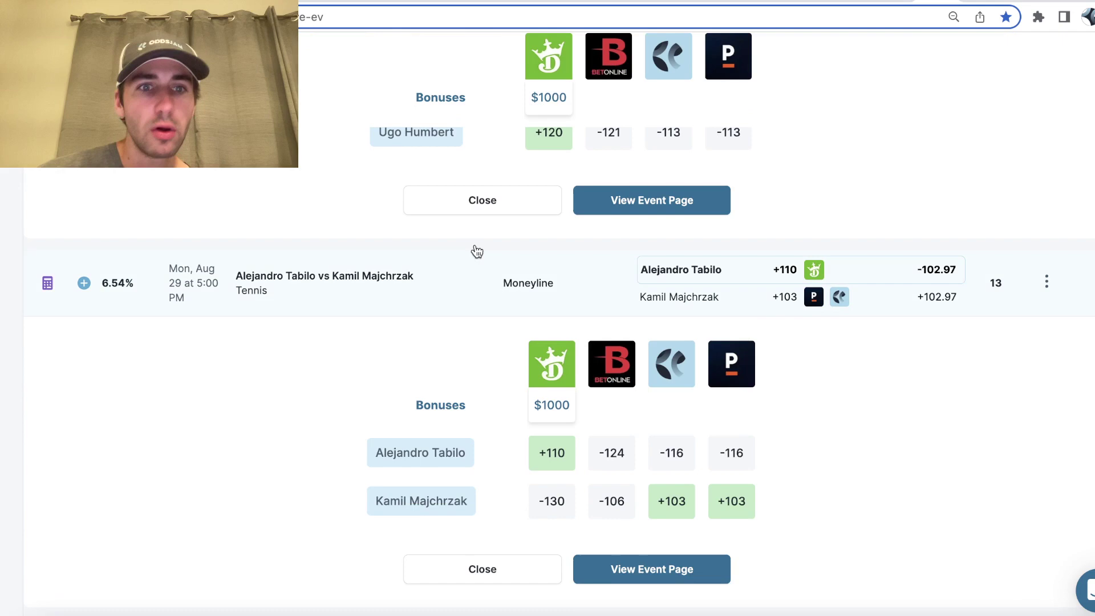
{"action": "scroll", "coordinate": [859, 346], "scroll_direction": "down", "scroll_amount": 2}
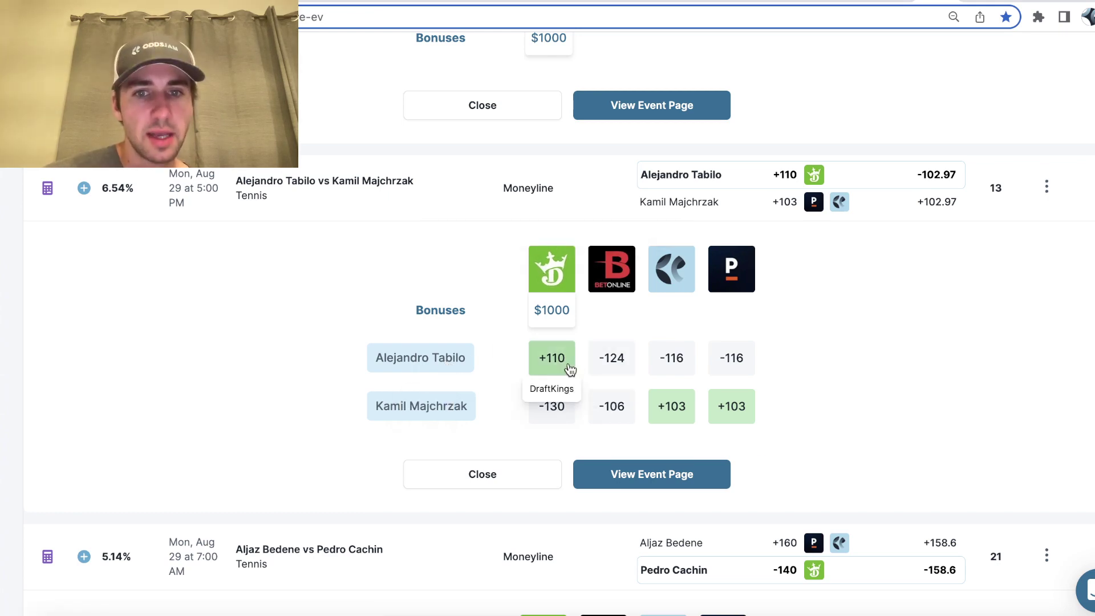
{"action": "left_click", "coordinate": [974, 2]}
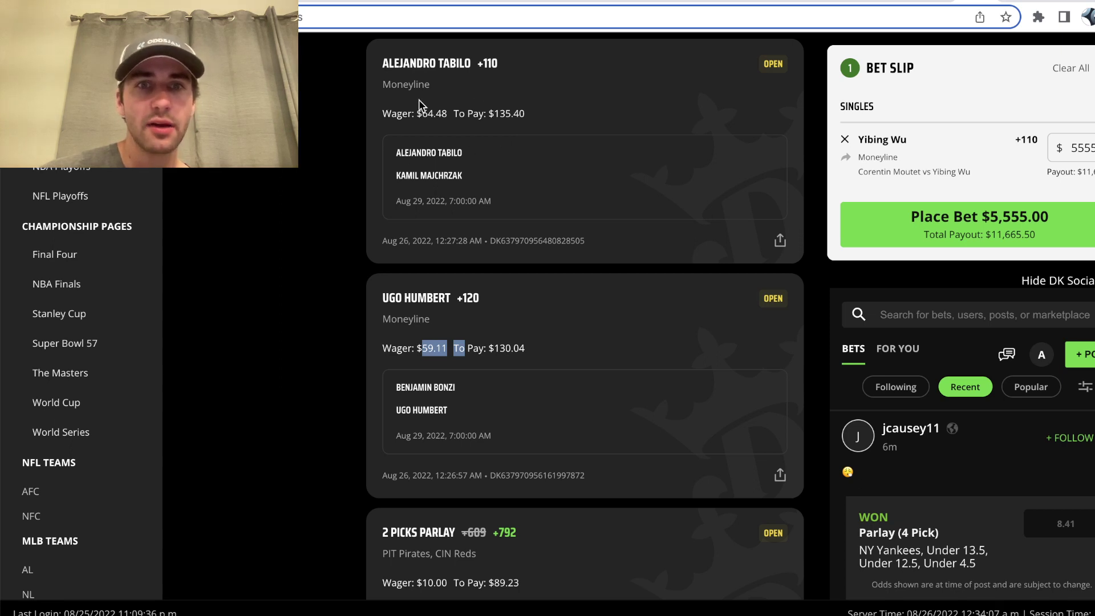
{"action": "left_click", "coordinate": [1016, 3]}
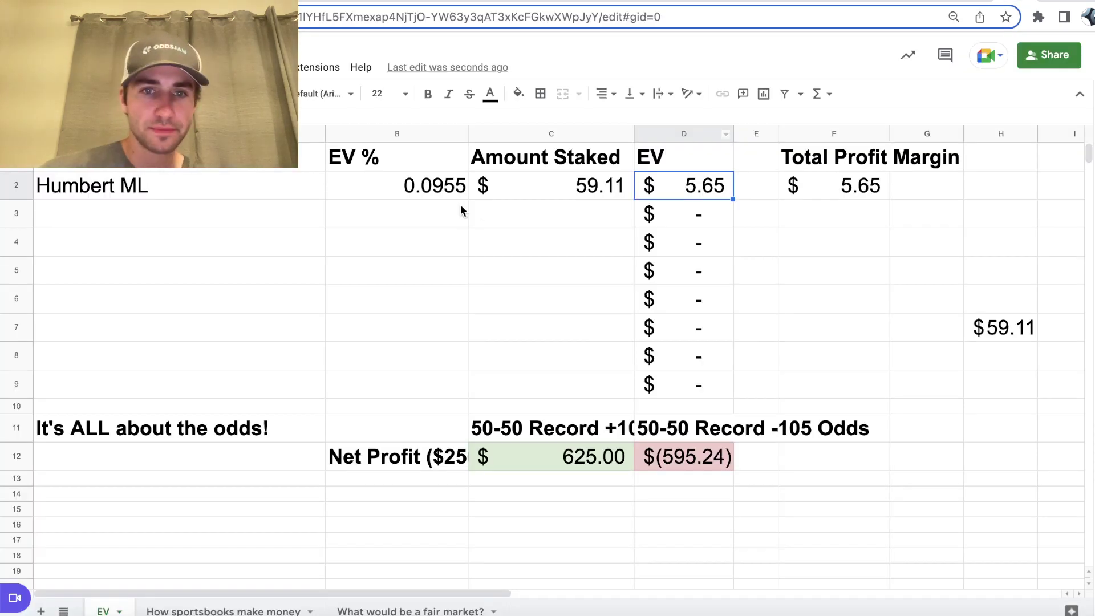
{"action": "left_click", "coordinate": [623, 212]}
{"action": "type", "text": "64."}
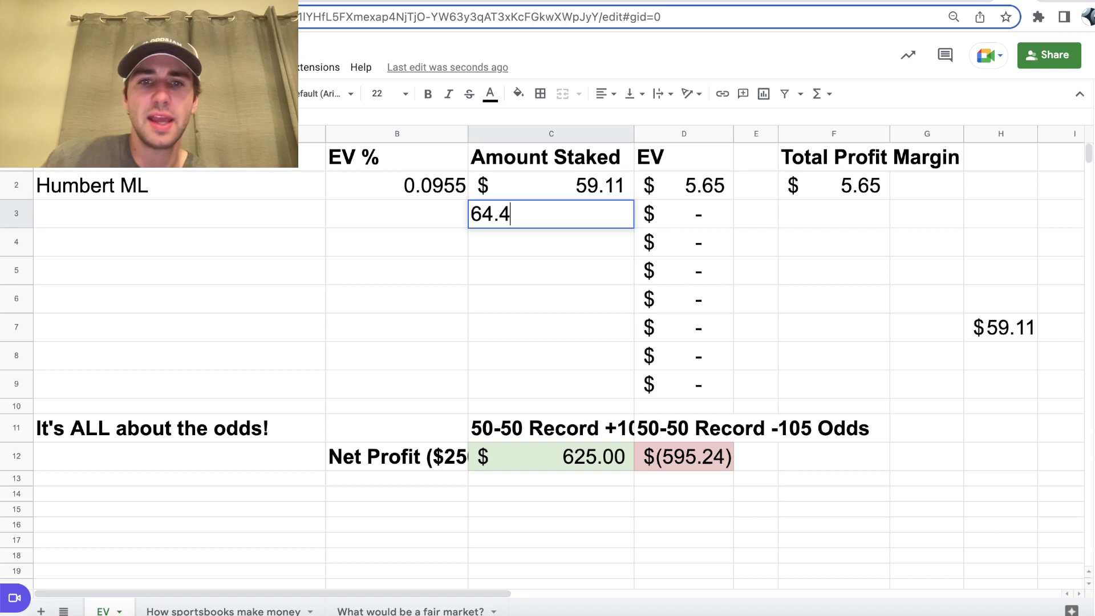
{"action": "type", "text": "48"}
{"action": "left_click", "coordinate": [179, 214]}
{"action": "type", "text": "Ta"}
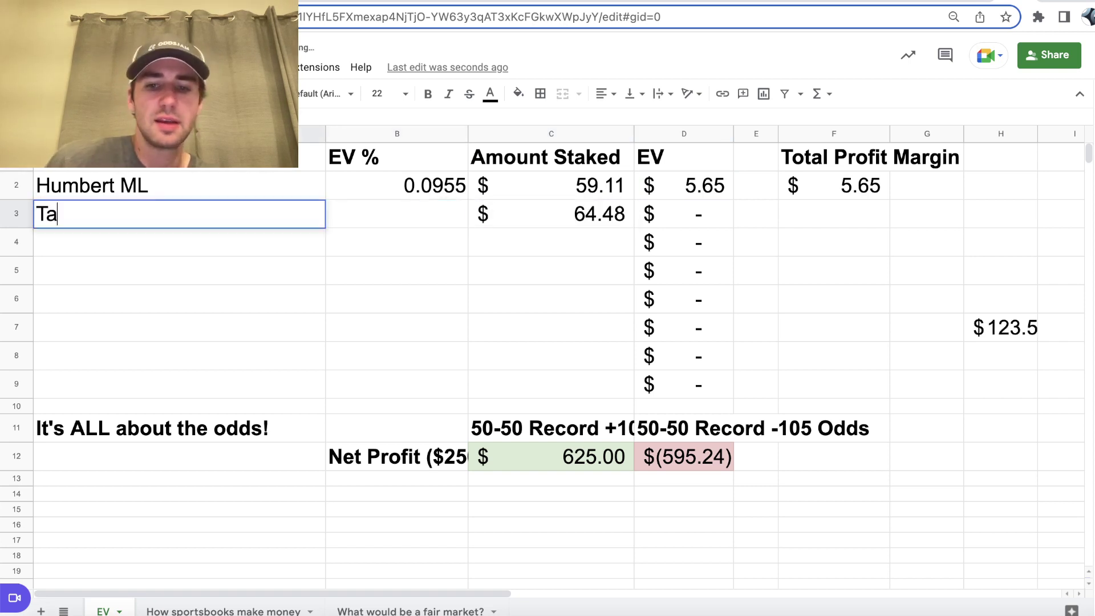
{"action": "type", "text": "bilo ML"}
{"action": "key", "text": "Return"}
Look up Tabilo's edge on the odds page and set the EV % for Tabilo ML to 0.0654 in the spreadsheet
{"action": "left_click", "coordinate": [921, 4]}
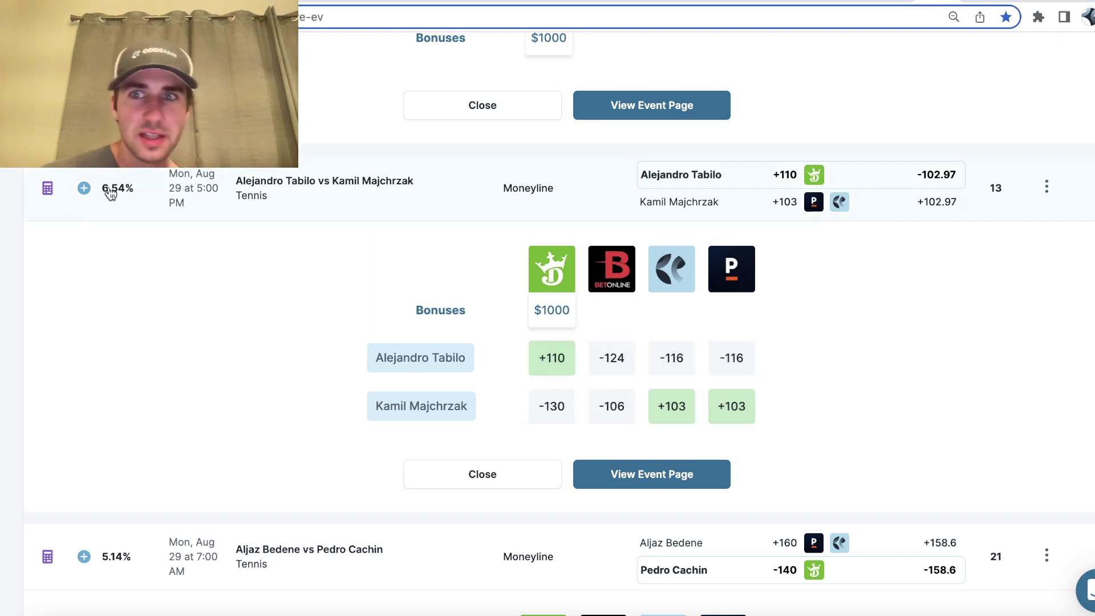
{"action": "left_click", "coordinate": [993, 3]}
{"action": "left_click", "coordinate": [448, 216]}
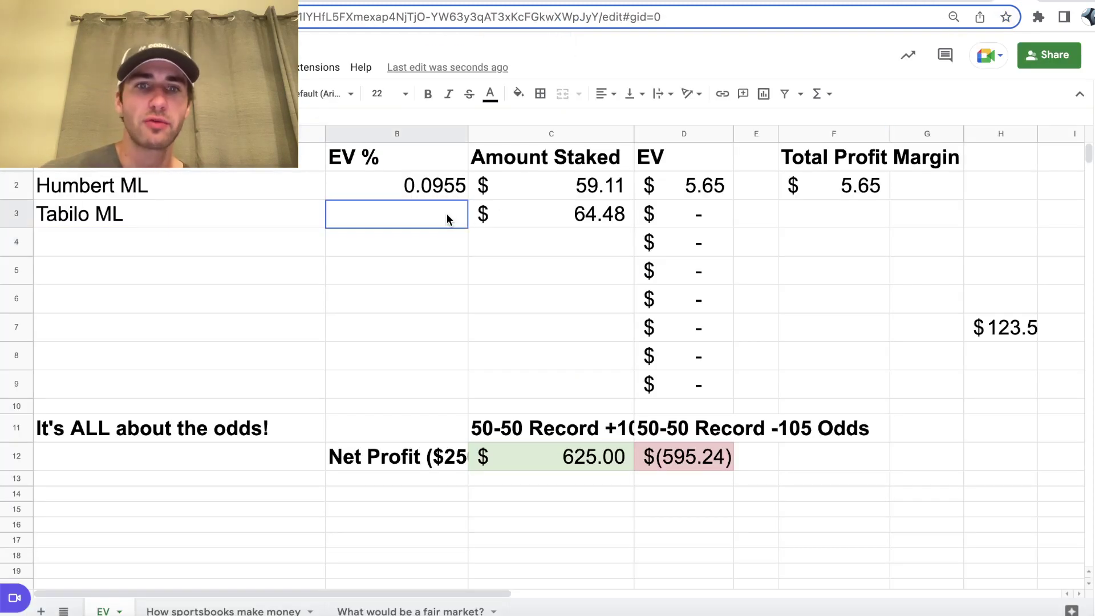
{"action": "type", "text": "0.0654"}
{"action": "key", "text": "Return"}
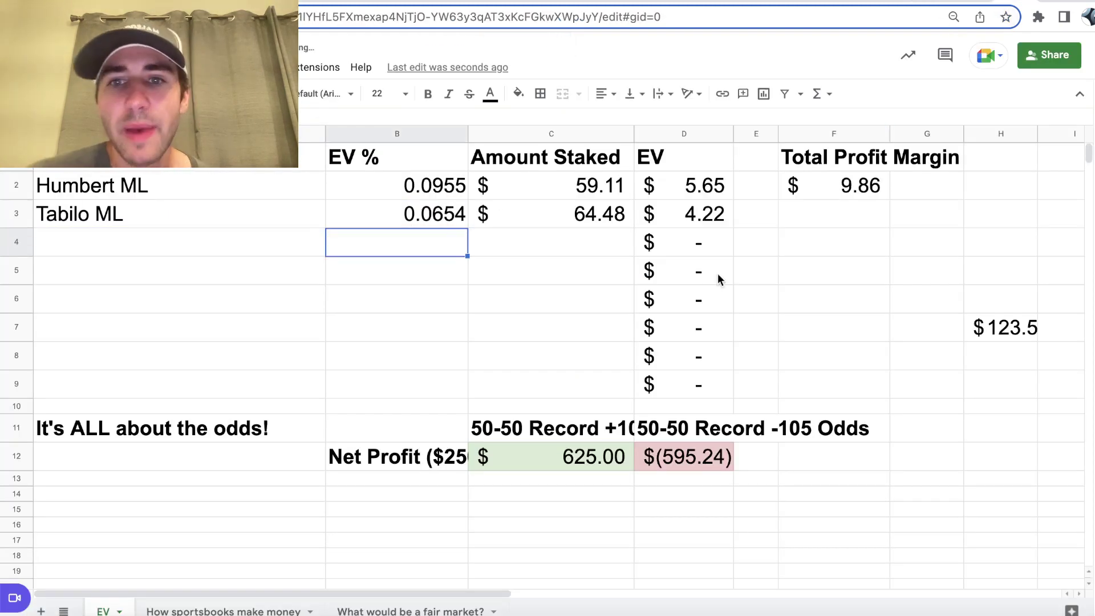
{"action": "left_click", "coordinate": [717, 222]}
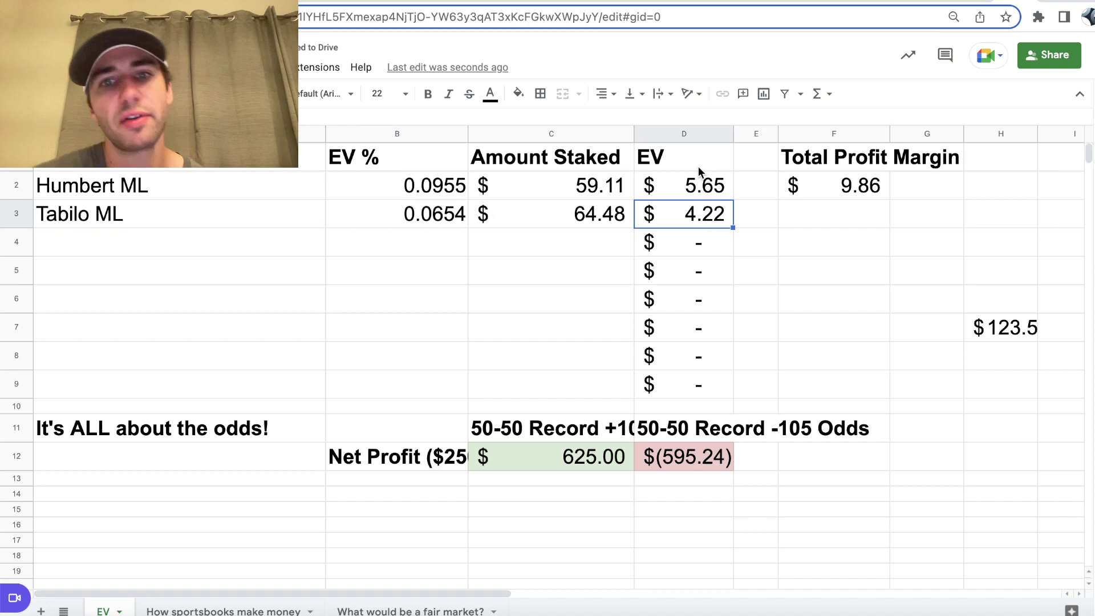
Look up the Aljaz Bedene vs Pedro Cachin edge on the odds page and enter 0.0514 as the EV % in spreadsheet row 4
{"action": "left_click", "coordinate": [974, 2]}
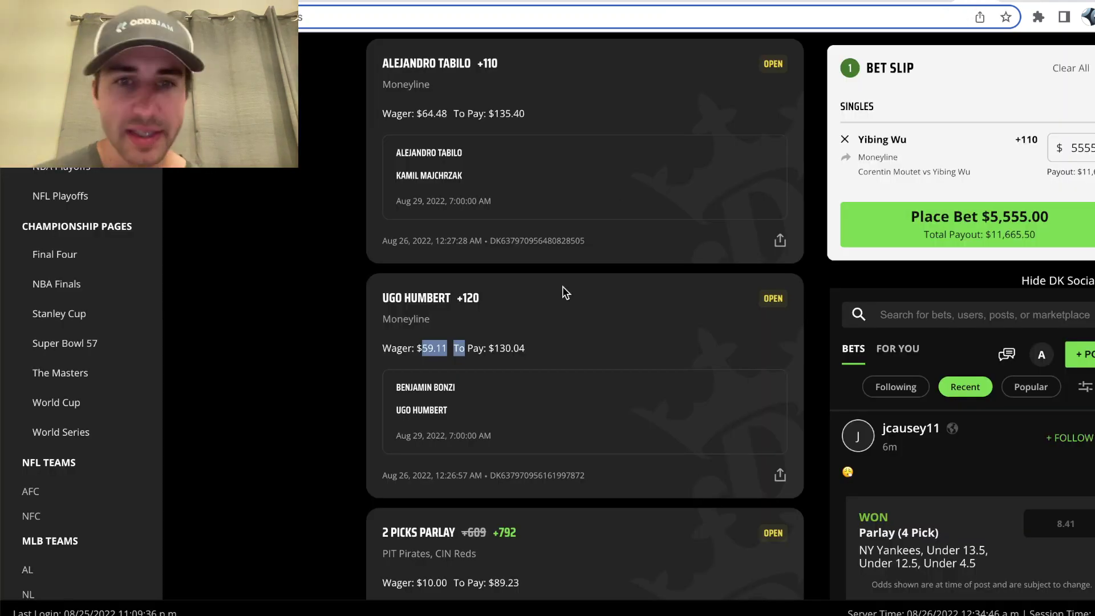
{"action": "scroll", "coordinate": [563, 287], "scroll_direction": "up", "scroll_amount": 3}
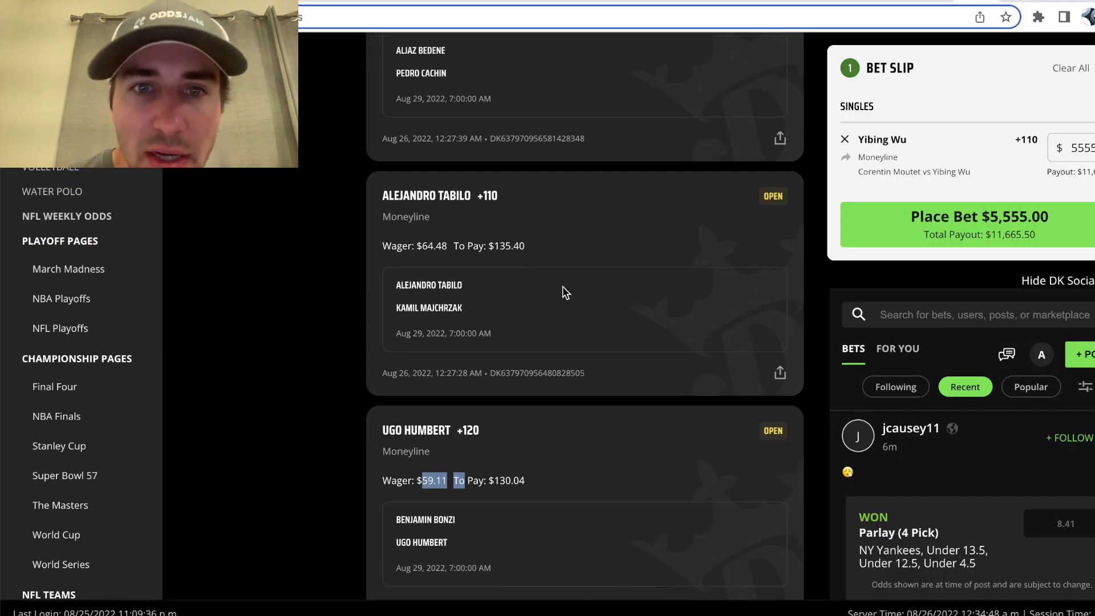
{"action": "scroll", "coordinate": [564, 289], "scroll_direction": "up", "scroll_amount": 3}
{"action": "left_click", "coordinate": [939, 2]}
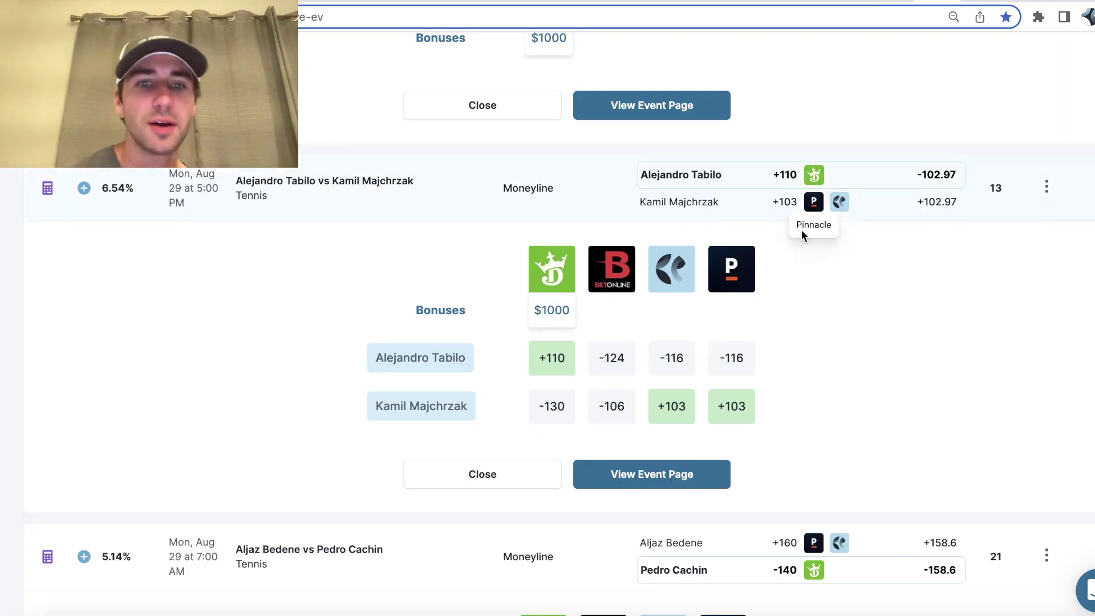
{"action": "scroll", "coordinate": [795, 276], "scroll_direction": "down", "scroll_amount": 4}
{"action": "scroll", "coordinate": [748, 362], "scroll_direction": "down", "scroll_amount": 2}
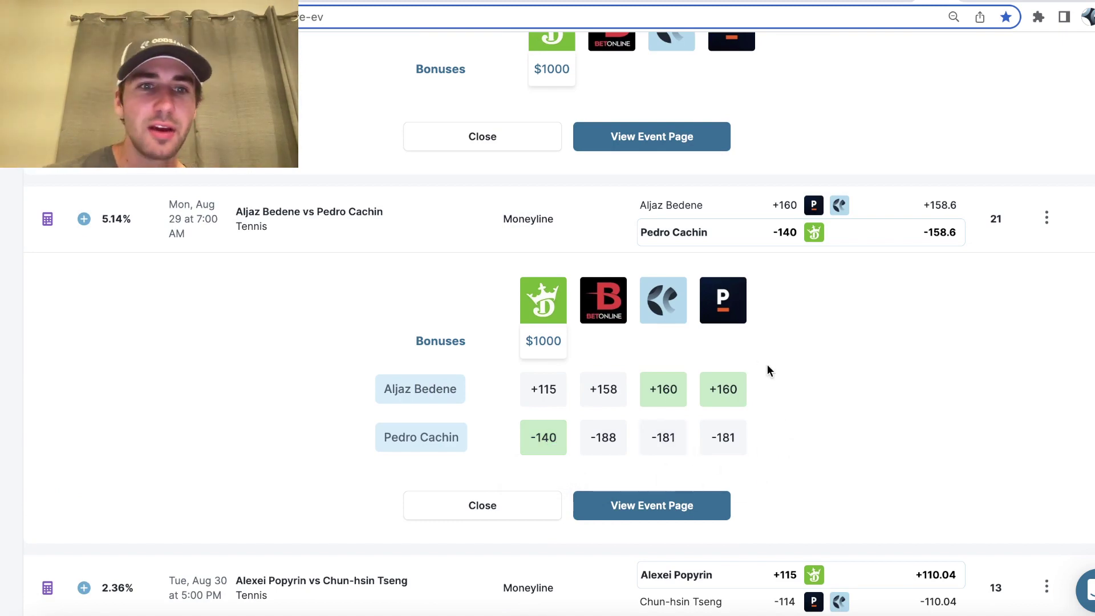
{"action": "left_click", "coordinate": [1022, 1]}
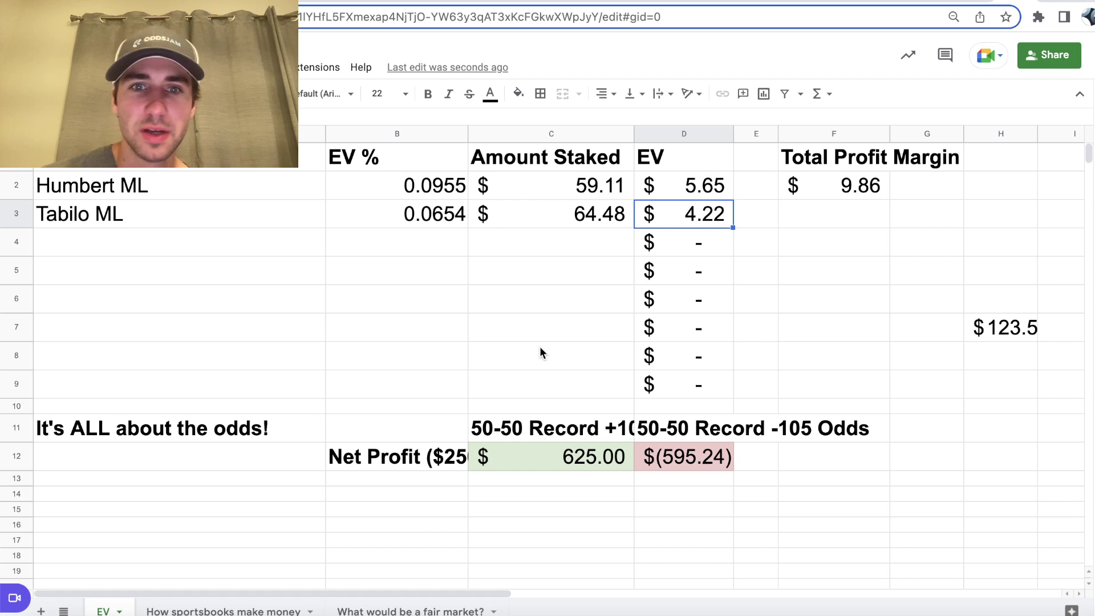
{"action": "left_click", "coordinate": [421, 241]}
{"action": "type", "text": "0.0514"}
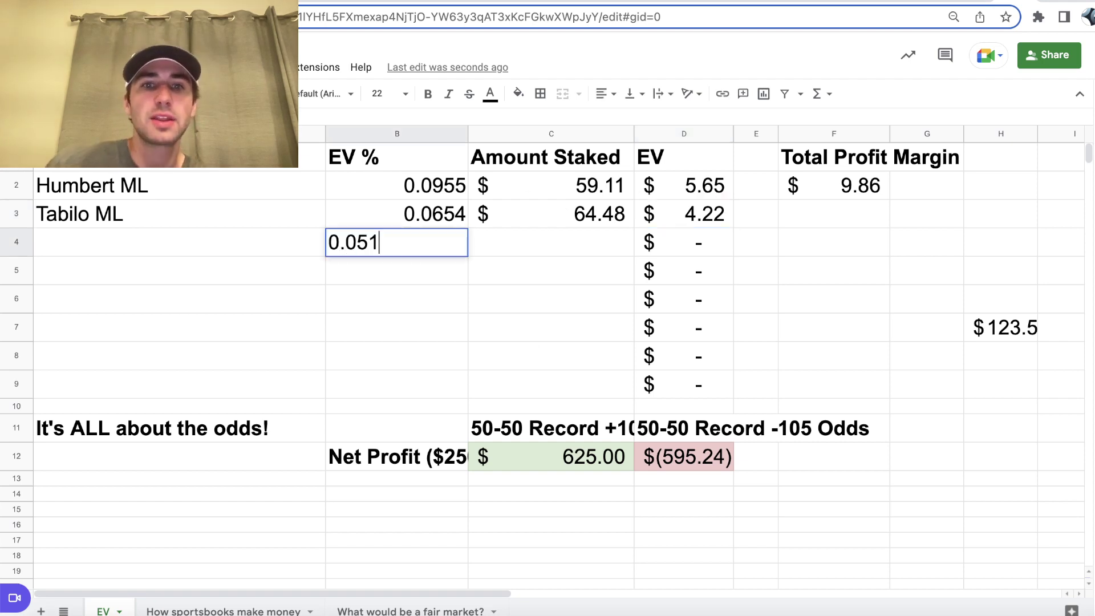
{"action": "key", "text": "Return"}
Look up the Pedro Cachin wager among the placed DraftKings bets and enter 99.3 as the Amount Staked in row 4 of the EV spreadsheet
{"action": "left_click", "coordinate": [941, 2]}
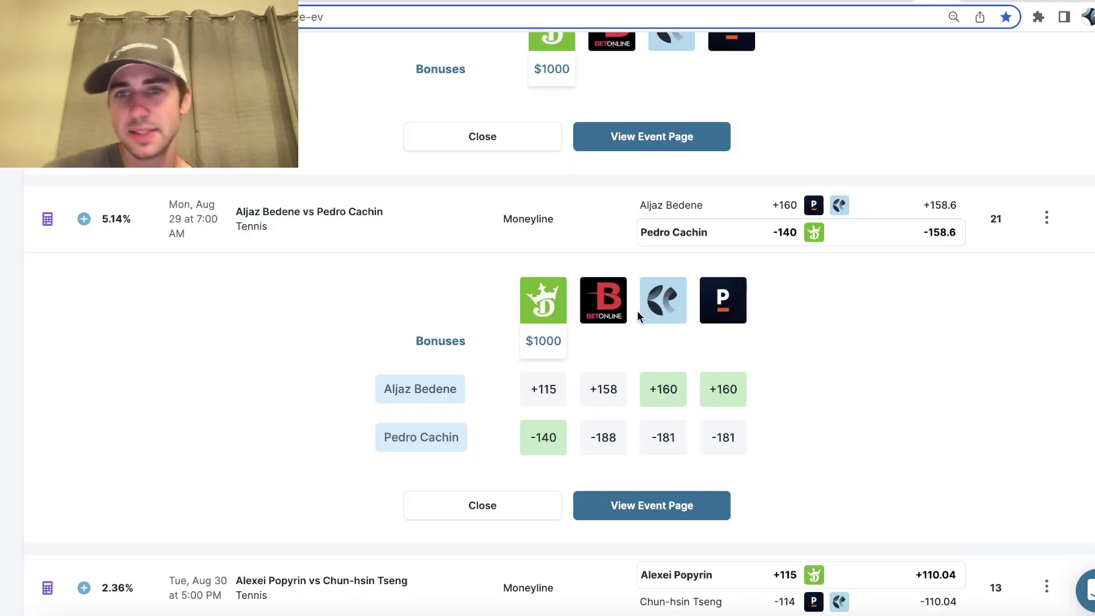
{"action": "left_click", "coordinate": [971, 2]}
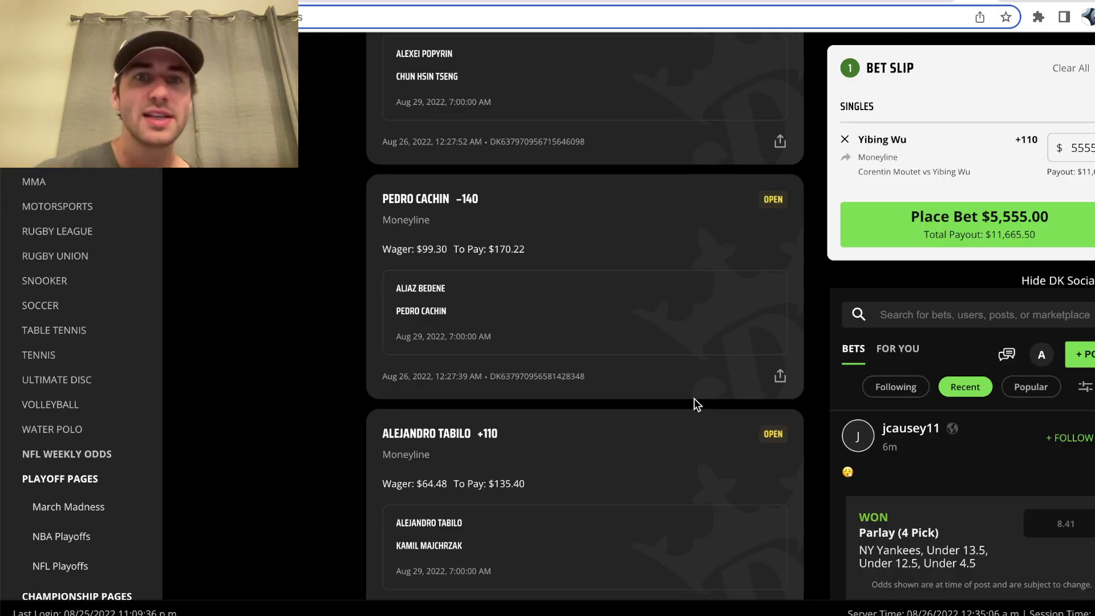
{"action": "scroll", "coordinate": [693, 398], "scroll_direction": "up", "scroll_amount": 4}
{"action": "scroll", "coordinate": [693, 397], "scroll_direction": "up", "scroll_amount": 3}
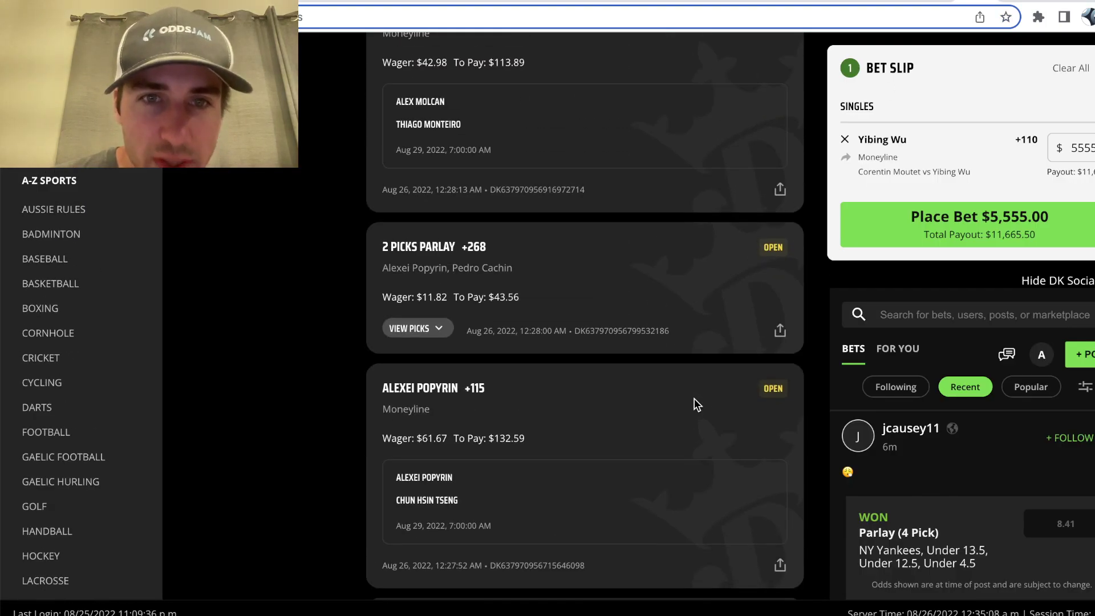
{"action": "scroll", "coordinate": [693, 398], "scroll_direction": "down", "scroll_amount": 6}
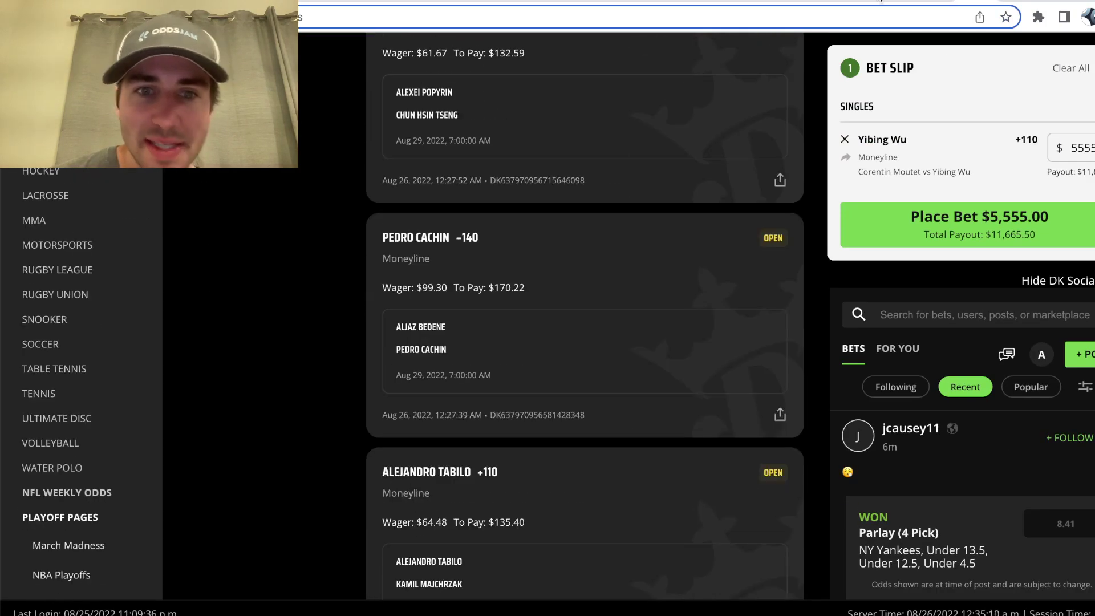
{"action": "key", "text": "ctrl+Tab"}
{"action": "left_click", "coordinate": [562, 251]}
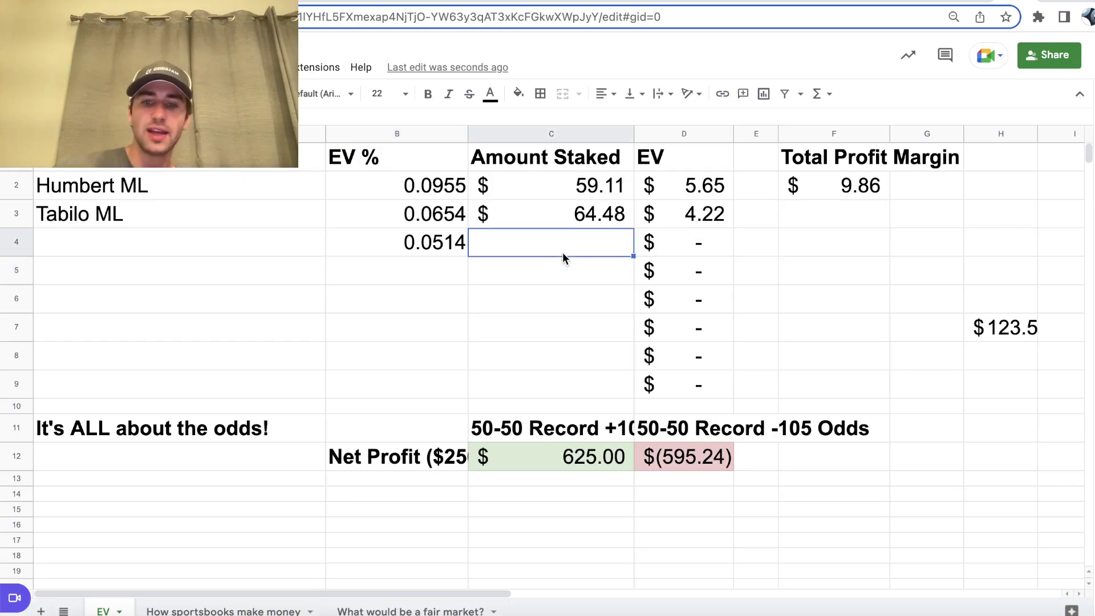
{"action": "type", "text": "99.3"}
Label the bet in row 4 of the EV spreadsheet as Cachin ML
{"action": "key", "text": "Left"}
{"action": "key", "text": "Left"}
{"action": "type", "text": "Cach"}
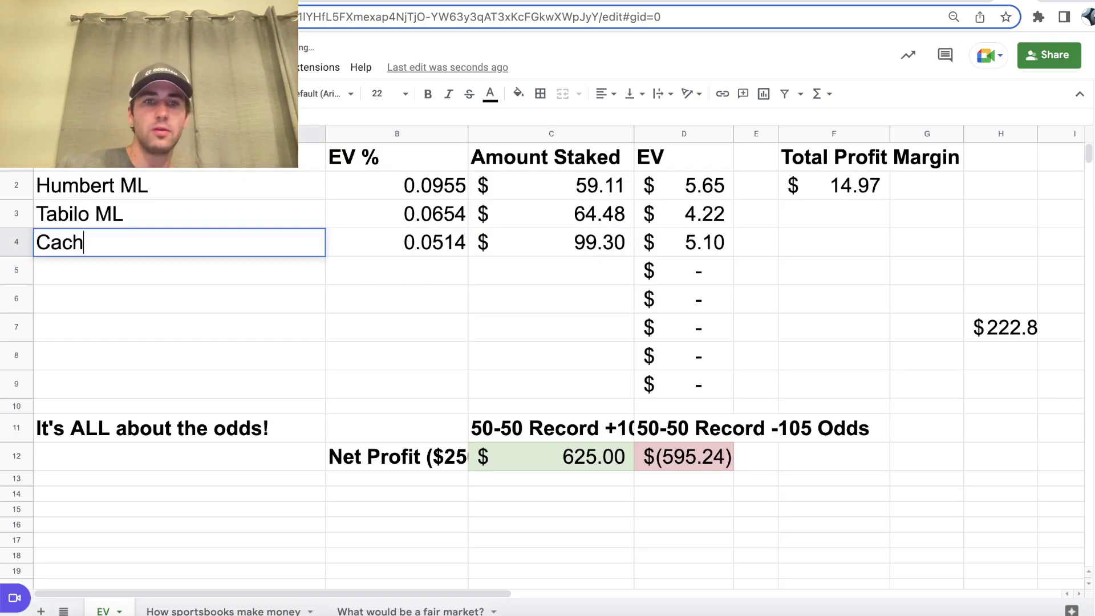
{"action": "type", "text": "in ML"}
{"action": "key", "text": "Return"}
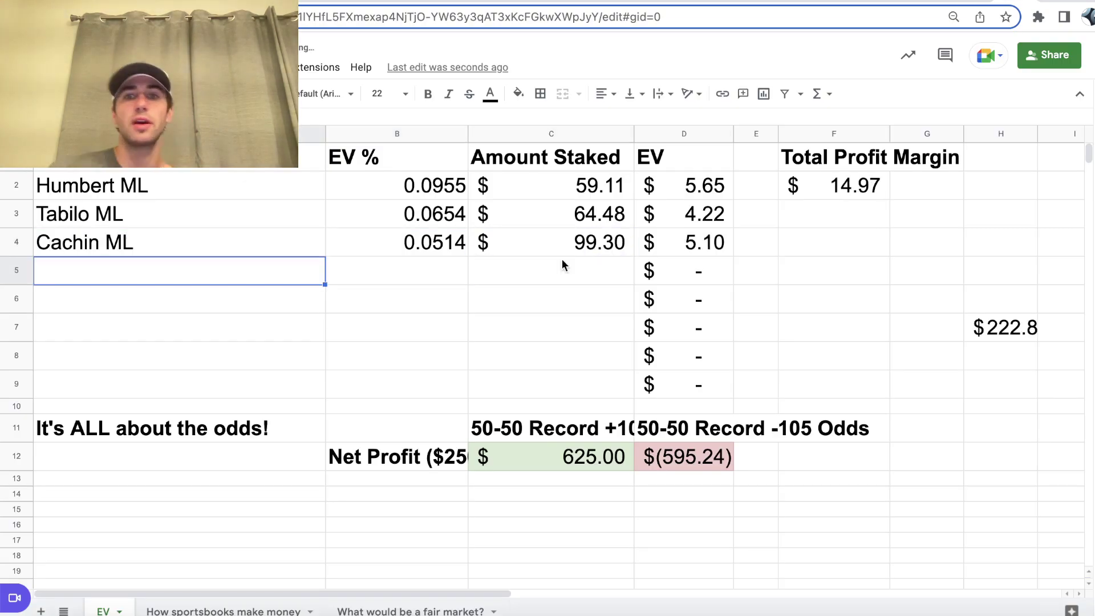
Look up the Alexei Popyrin vs Chun-hsin Tseng edge on the odds page and enter 0.0236 as the EV % in spreadsheet row 5
{"action": "left_click", "coordinate": [852, 211]}
{"action": "key", "text": "ctrl+Tab"}
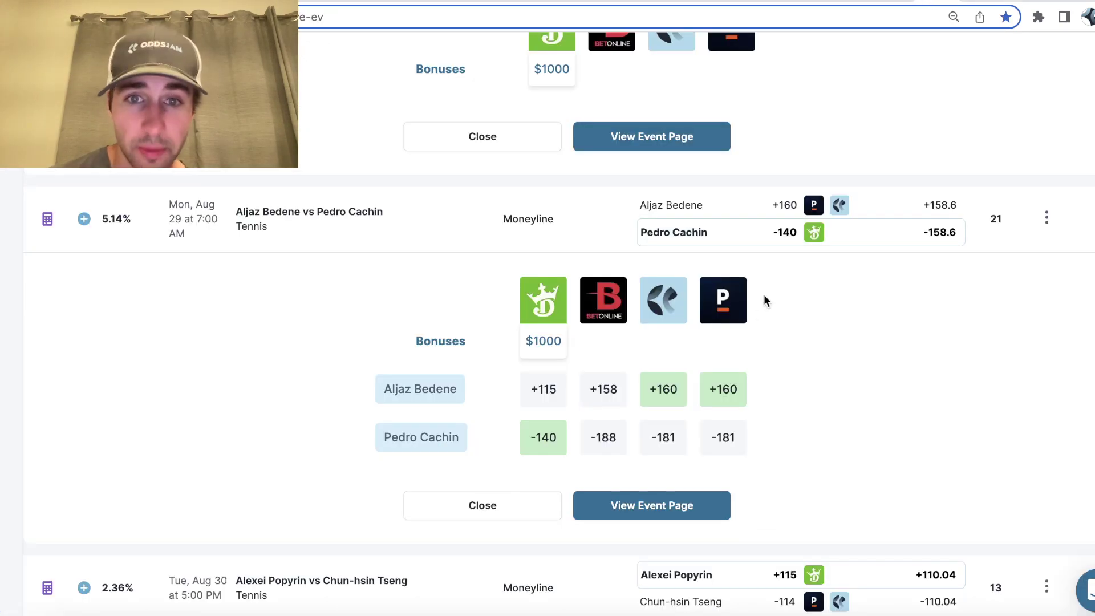
{"action": "scroll", "coordinate": [764, 294], "scroll_direction": "down", "scroll_amount": 4}
{"action": "scroll", "coordinate": [761, 314], "scroll_direction": "down", "scroll_amount": 2}
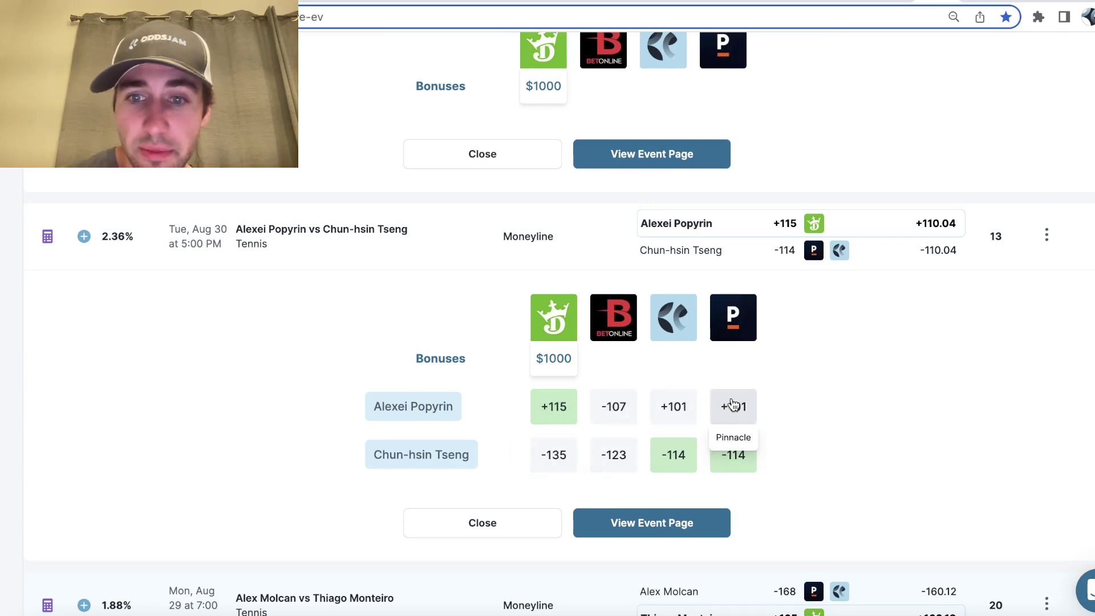
{"action": "left_click", "coordinate": [1015, 4]}
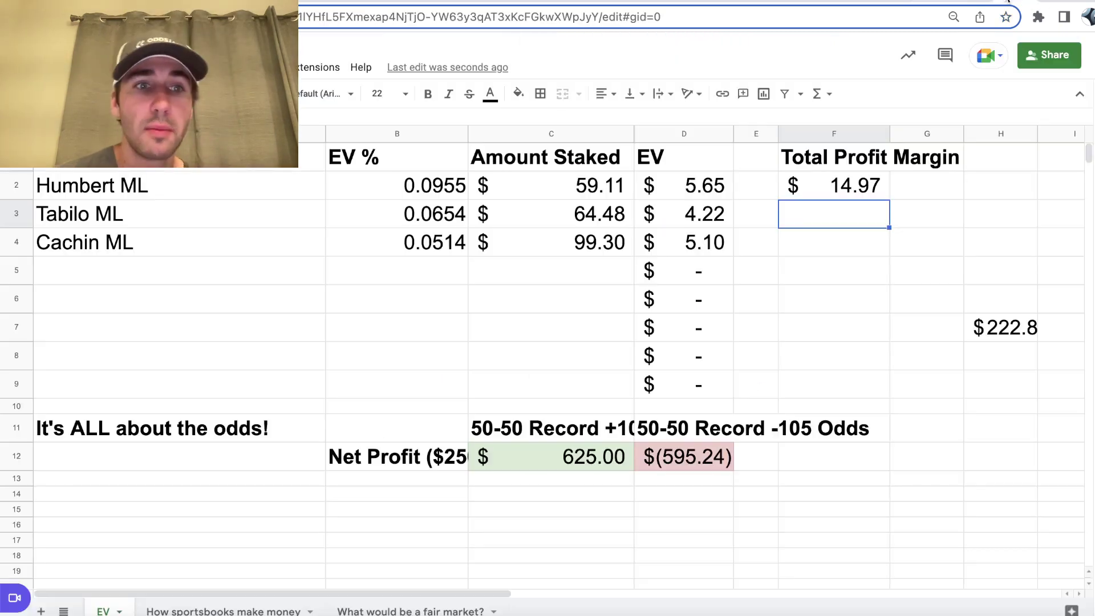
{"action": "left_click", "coordinate": [438, 275]}
{"action": "type", "text": "0.0236"}
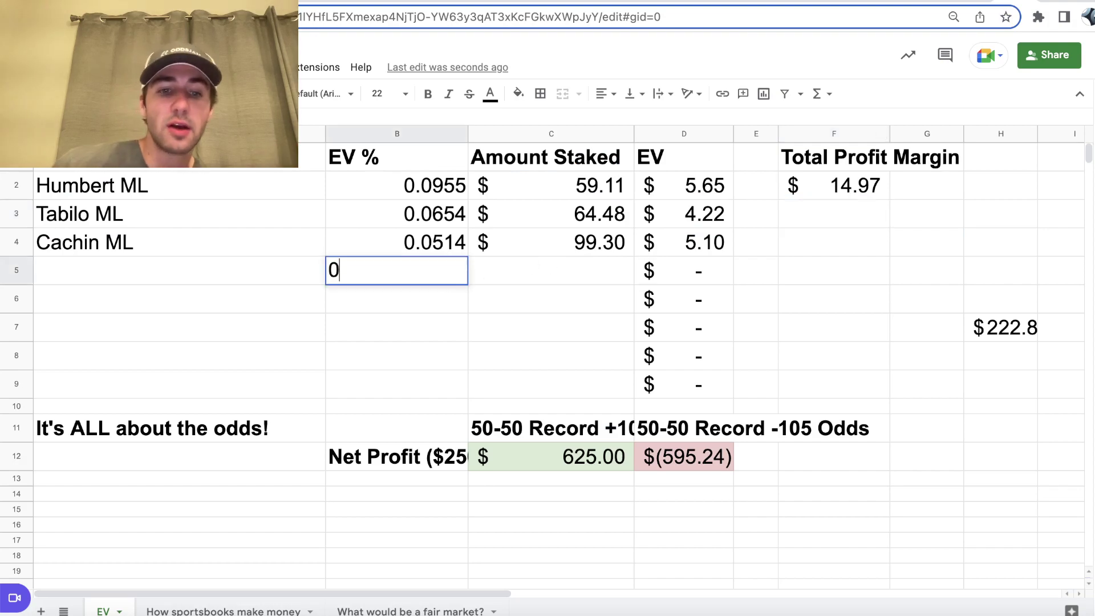
{"action": "key", "text": "Return"}
Review the odds page, look up the Alexei Popyrin wager in DraftKings, and set the Amount Staked in spreadsheet row 5 to 61.67
{"action": "left_click", "coordinate": [937, 5]}
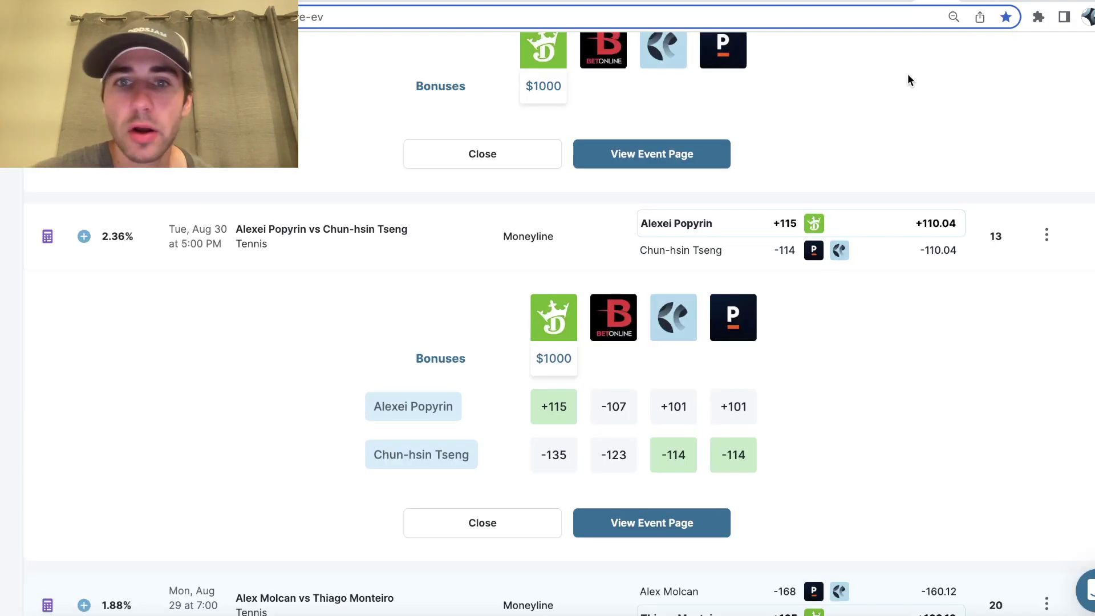
{"action": "scroll", "coordinate": [708, 462], "scroll_direction": "up", "scroll_amount": 15}
{"action": "scroll", "coordinate": [244, 440], "scroll_direction": "down", "scroll_amount": 5}
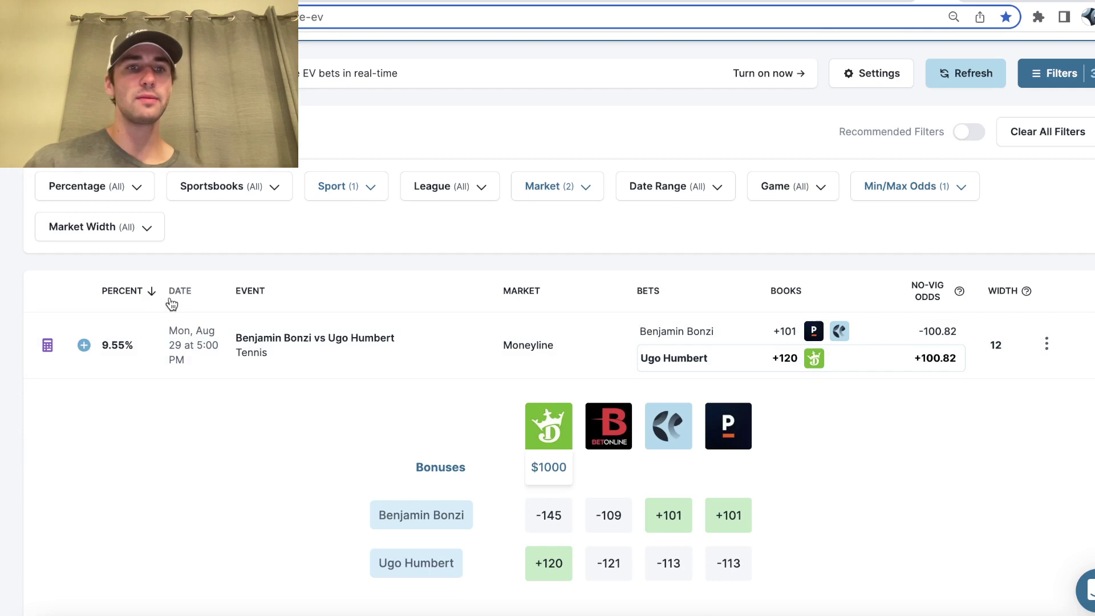
{"action": "scroll", "coordinate": [953, 374], "scroll_direction": "down", "scroll_amount": 1}
{"action": "scroll", "coordinate": [954, 374], "scroll_direction": "down", "scroll_amount": 6}
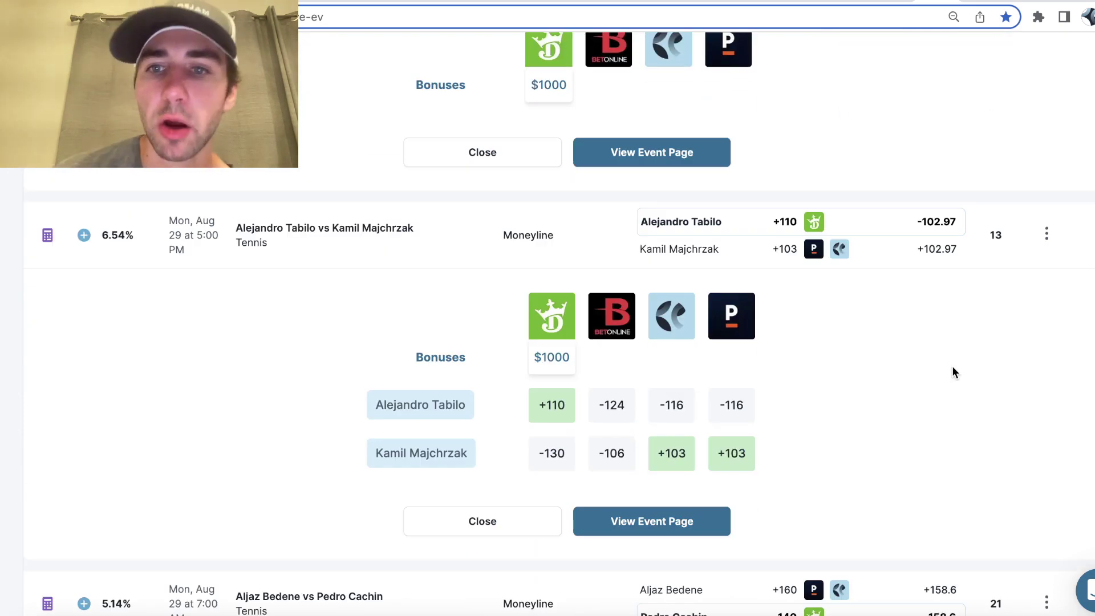
{"action": "left_click", "coordinate": [962, 4]}
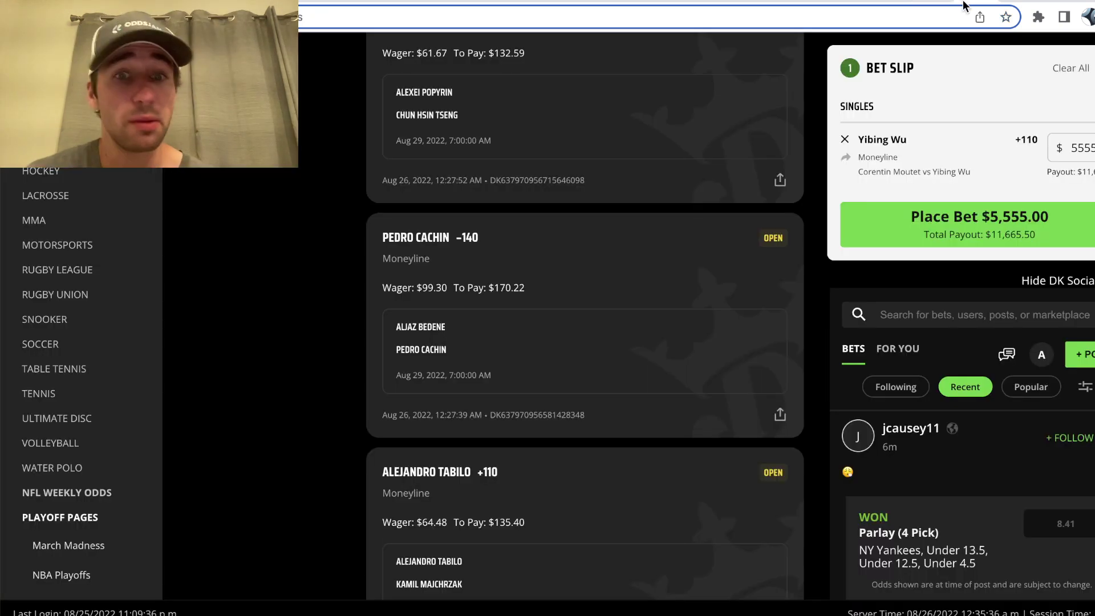
{"action": "scroll", "coordinate": [672, 363], "scroll_direction": "down", "scroll_amount": 1}
{"action": "scroll", "coordinate": [672, 363], "scroll_direction": "up", "scroll_amount": 4}
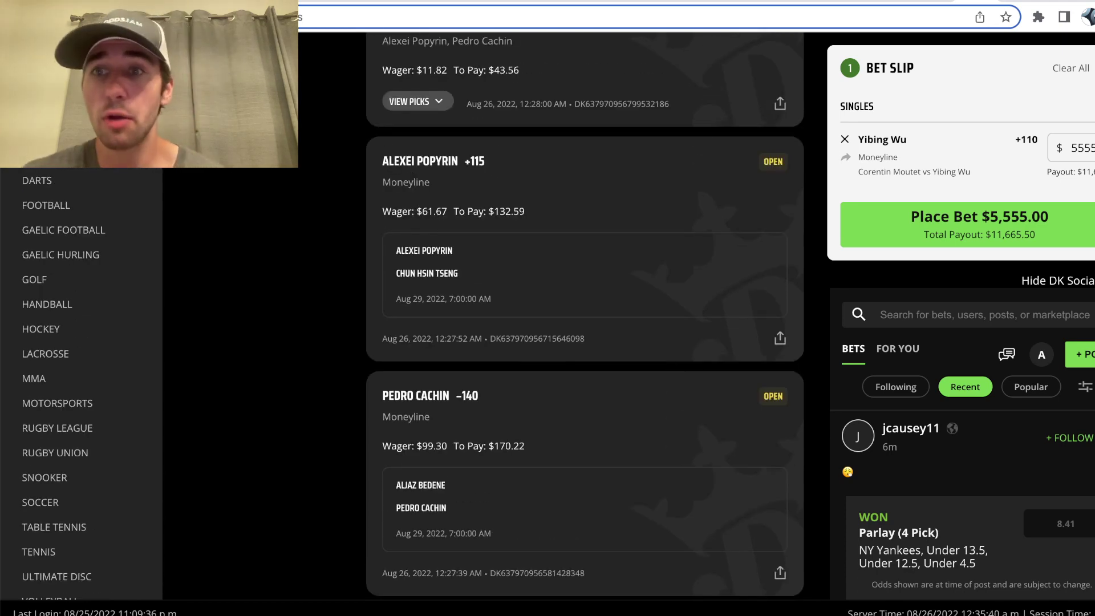
{"action": "left_click", "coordinate": [1016, 1]}
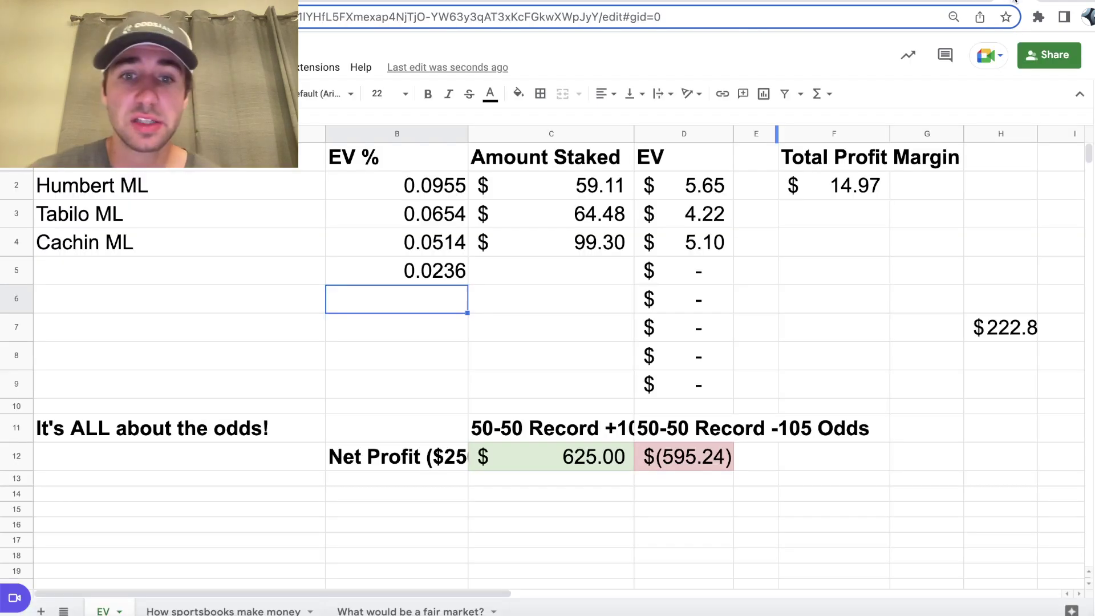
{"action": "left_click", "coordinate": [579, 276]}
{"action": "type", "text": "61.67"}
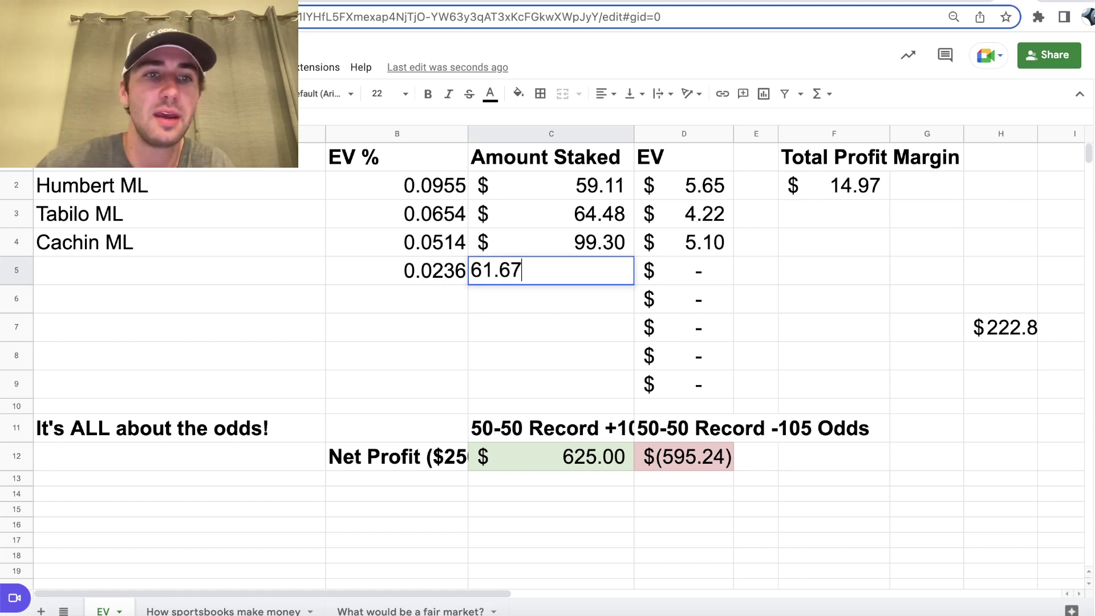
Label the bet in row 5 of the EV spreadsheet as Popyrin ML
{"action": "left_click", "coordinate": [179, 271]}
{"action": "type", "text": "Popyrin"}
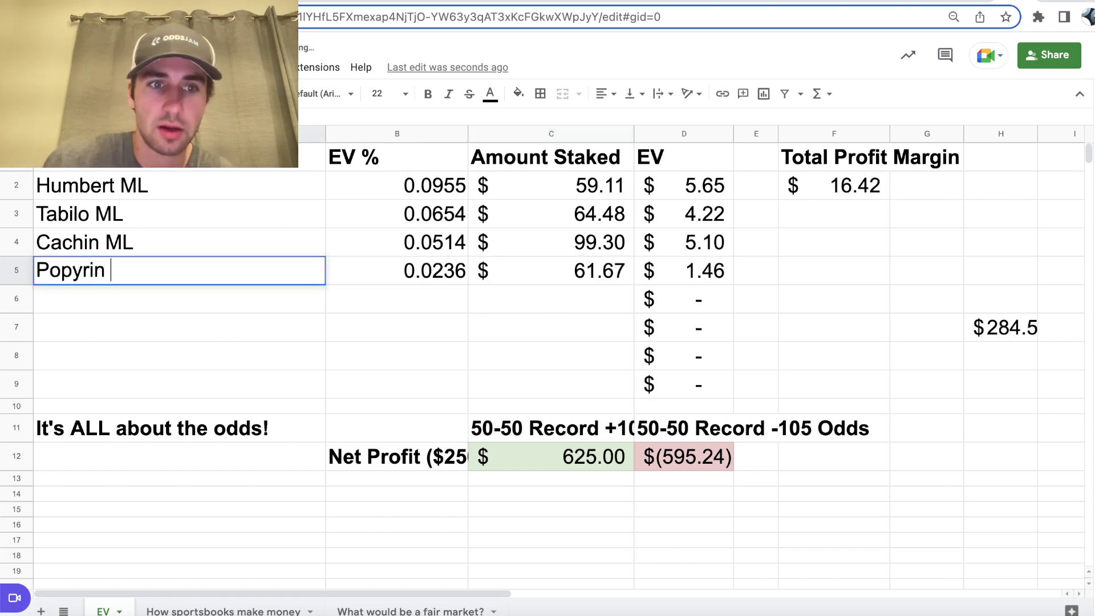
{"action": "type", "text": " ML"}
{"action": "key", "text": "Return"}
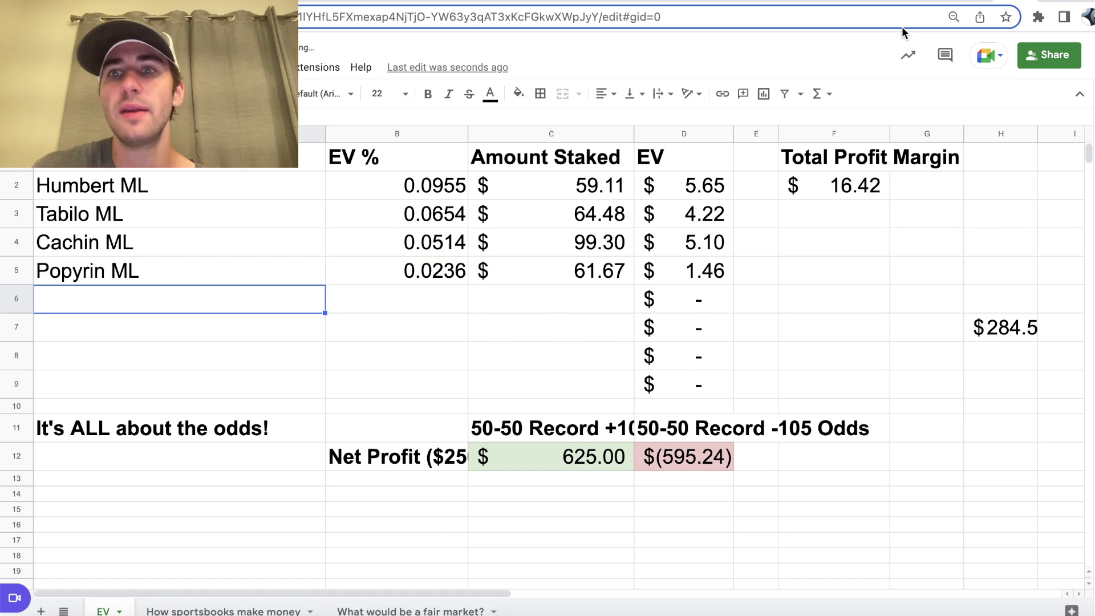
Check the Alex Molcan vs Thiago Monteiro edge on the odds page and the Monteiro wager in DraftKings, and return to the EV spreadsheet
{"action": "left_click", "coordinate": [929, 7]}
{"action": "left_click", "coordinate": [931, 1]}
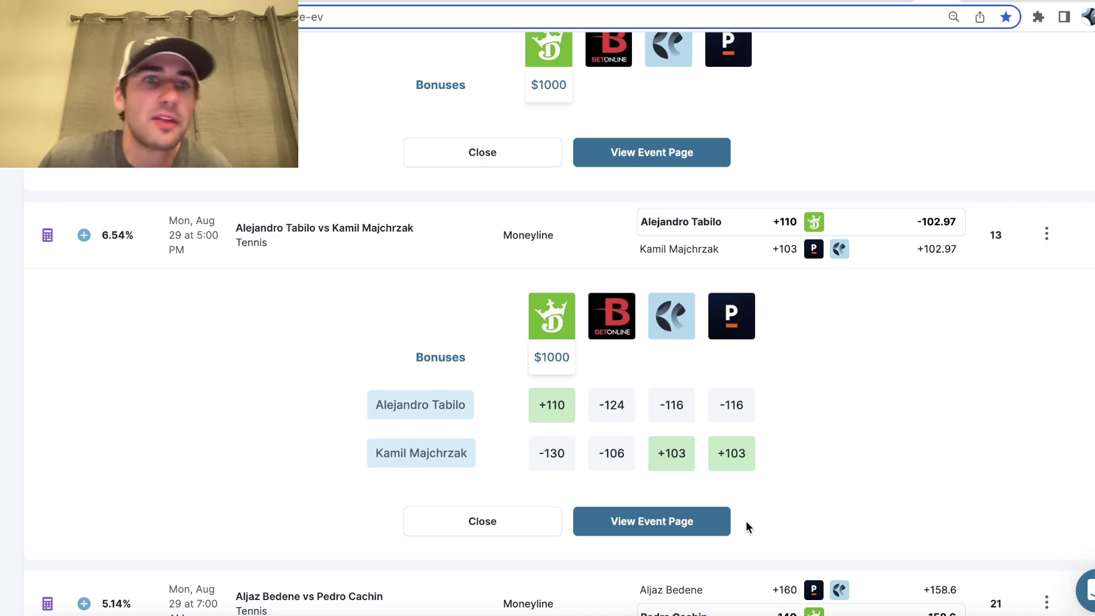
{"action": "scroll", "coordinate": [746, 521], "scroll_direction": "down", "scroll_amount": 5}
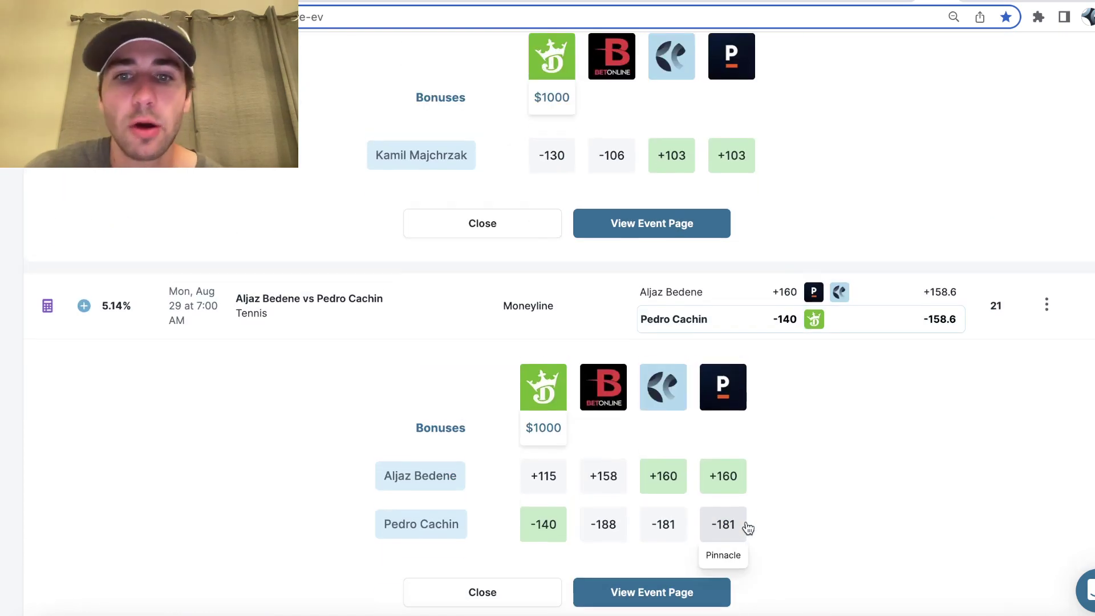
{"action": "scroll", "coordinate": [747, 528], "scroll_direction": "down", "scroll_amount": 13}
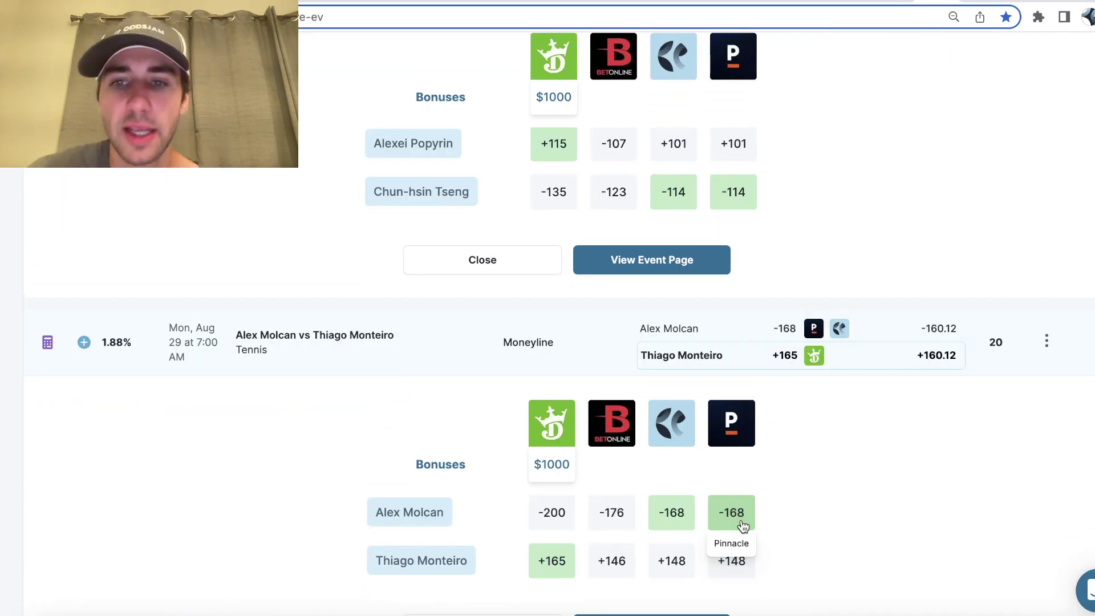
{"action": "scroll", "coordinate": [743, 526], "scroll_direction": "down", "scroll_amount": 2}
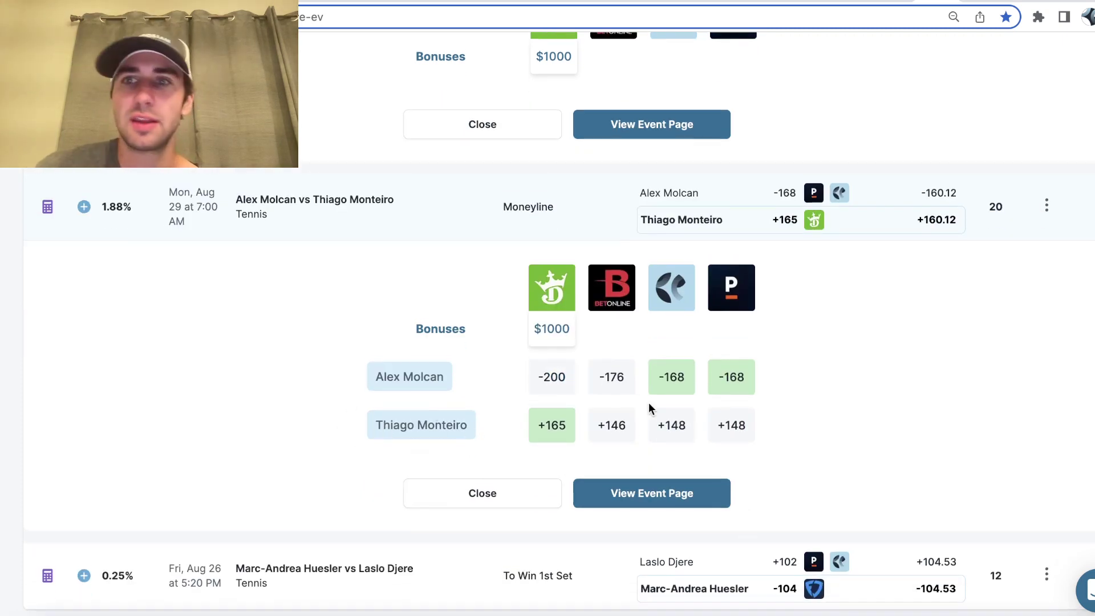
{"action": "left_click", "coordinate": [978, 4]}
{"action": "scroll", "coordinate": [695, 376], "scroll_direction": "up", "scroll_amount": 5}
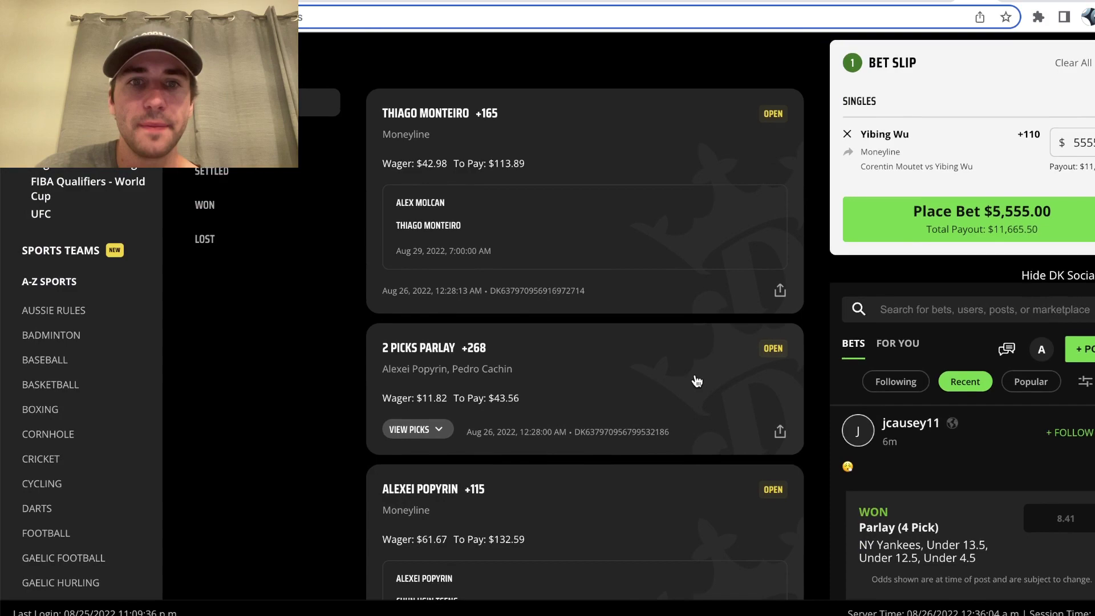
{"action": "scroll", "coordinate": [697, 381], "scroll_direction": "up", "scroll_amount": 2}
{"action": "left_click", "coordinate": [1015, 3]}
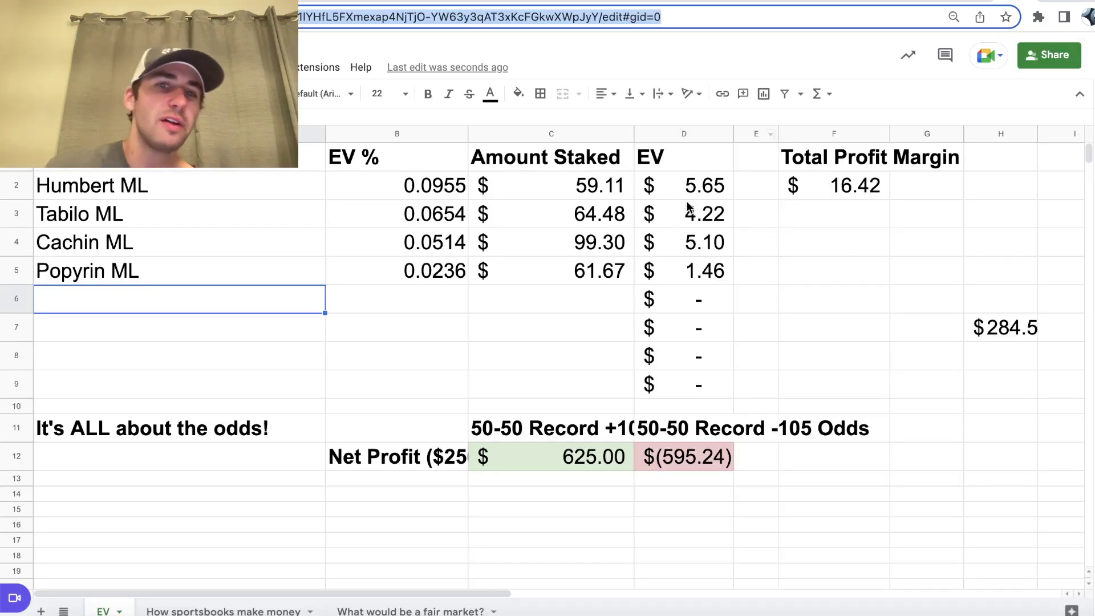
Reload the positive EV odds page and examine the current edges and DraftKings prices for the tennis bets
{"action": "key", "text": "ctrl+shift+Tab"}
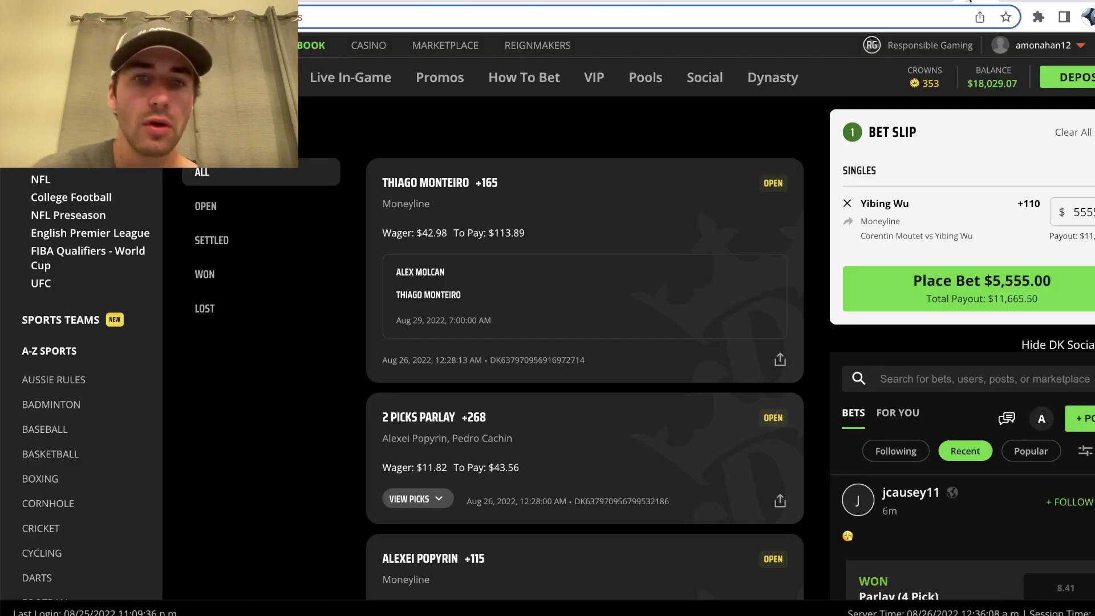
{"action": "key", "text": "ctrl+shift+Tab"}
{"action": "scroll", "coordinate": [713, 379], "scroll_direction": "up", "scroll_amount": 10}
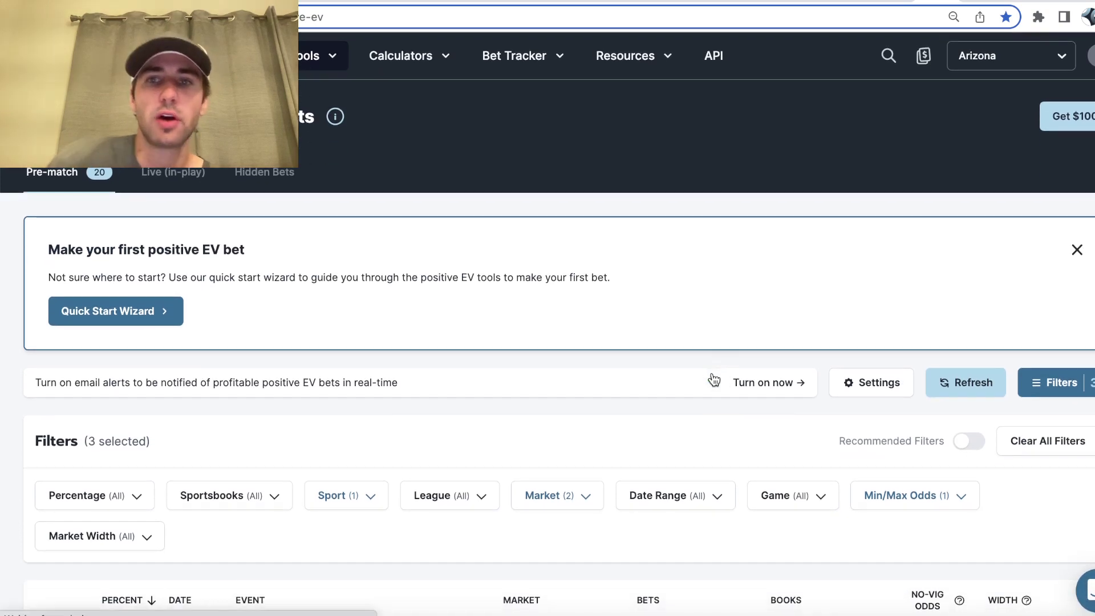
{"action": "key", "text": "super+r"}
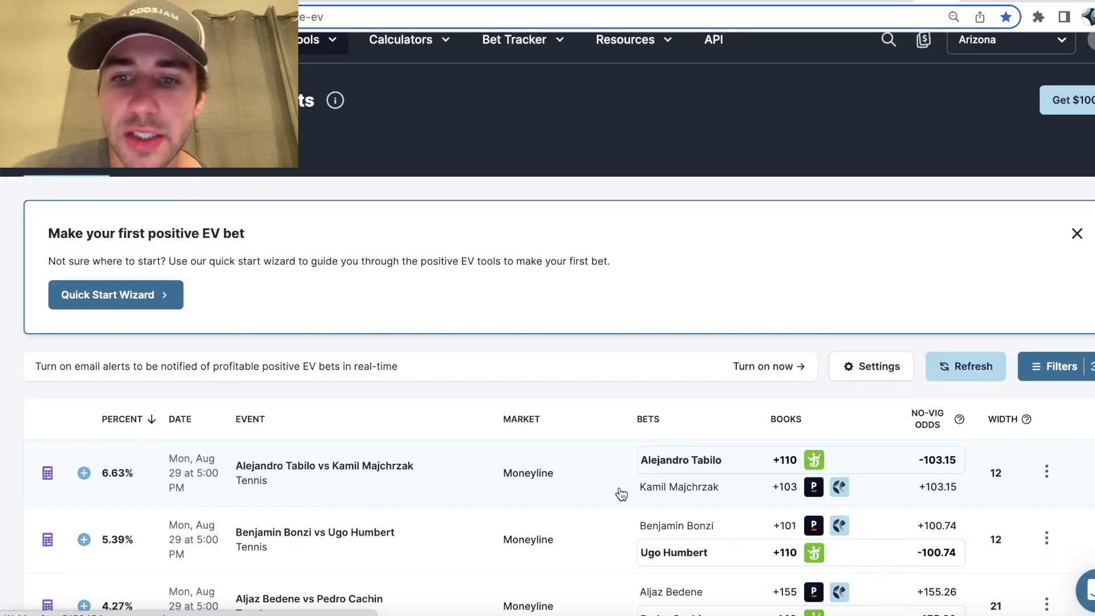
{"action": "scroll", "coordinate": [621, 484], "scroll_direction": "down", "scroll_amount": 4}
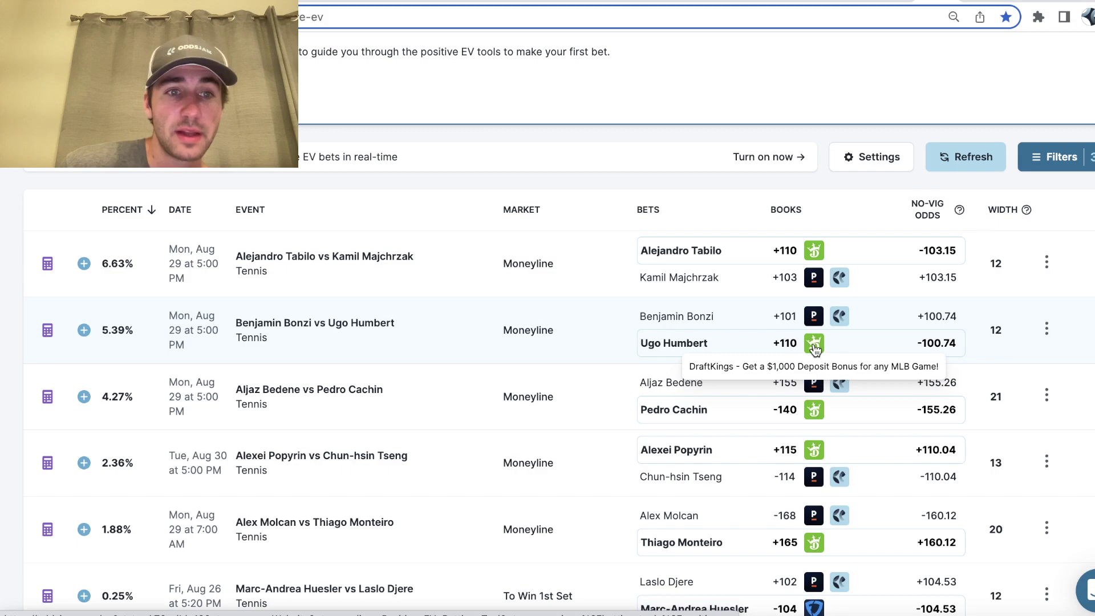
{"action": "scroll", "coordinate": [814, 346], "scroll_direction": "down", "scroll_amount": 3}
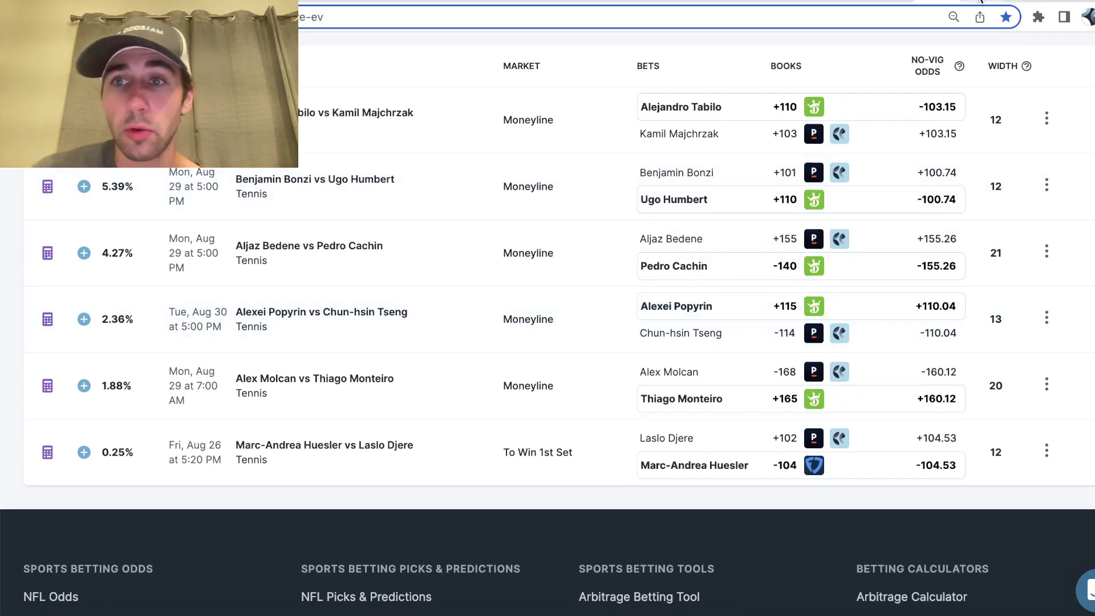
Switch to DraftKings and open the full list of tennis competitions
{"action": "left_click", "coordinate": [980, 1]}
{"action": "scroll", "coordinate": [59, 506], "scroll_direction": "down", "scroll_amount": 7}
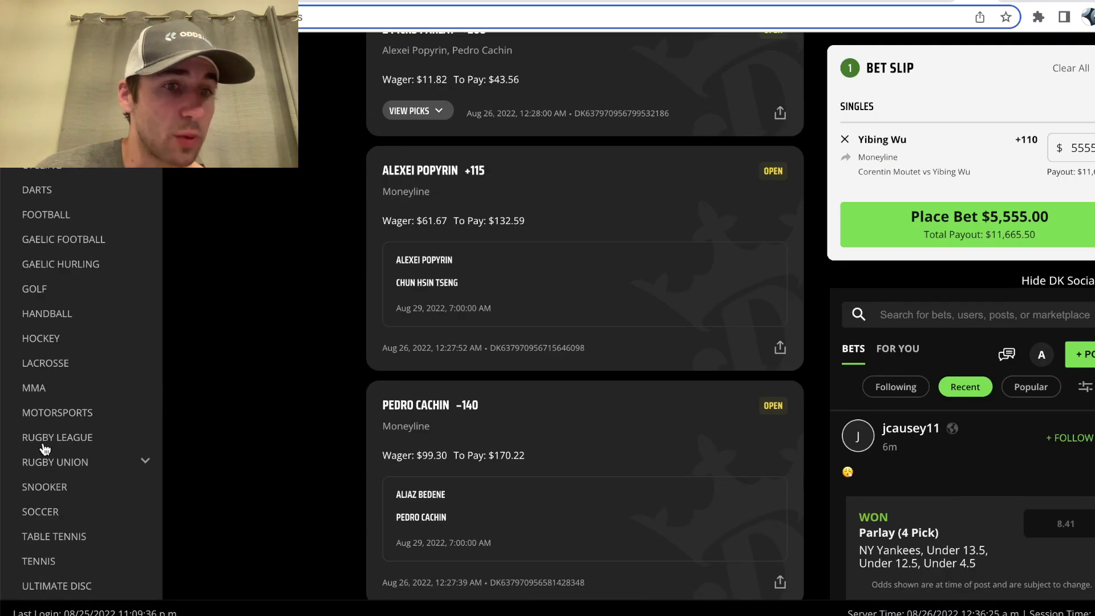
{"action": "scroll", "coordinate": [44, 449], "scroll_direction": "down", "scroll_amount": 3}
{"action": "left_click", "coordinate": [35, 463]}
{"action": "scroll", "coordinate": [74, 490], "scroll_direction": "down", "scroll_amount": 2}
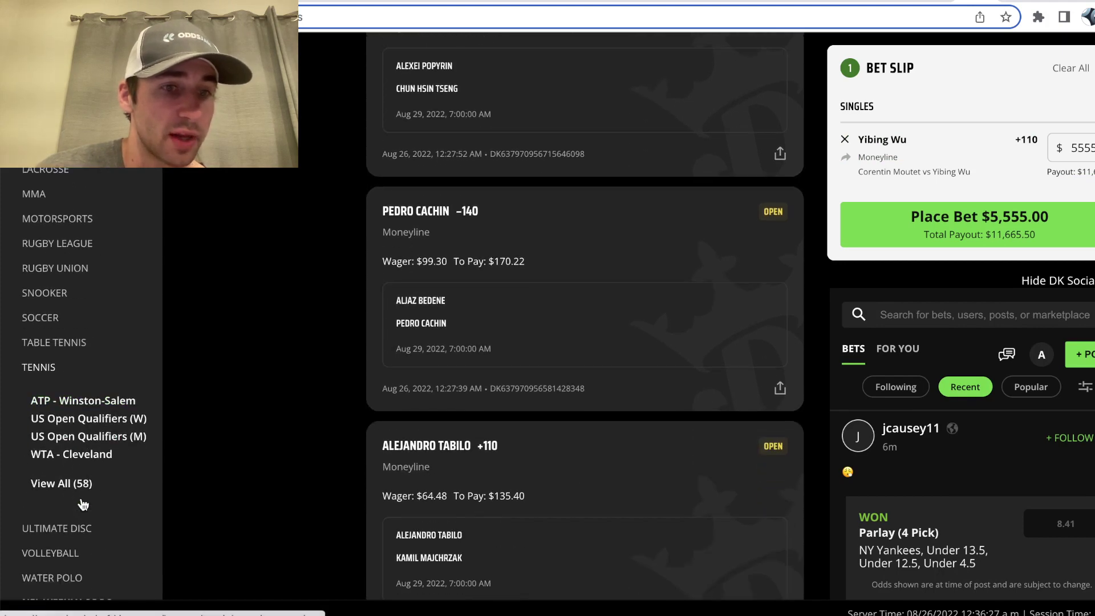
{"action": "left_click", "coordinate": [80, 488]}
Search the tennis competitions page for "us open" and open the US Open (M) odds
{"action": "key", "text": "ctrl+f"}
{"action": "type", "text": "us open"}
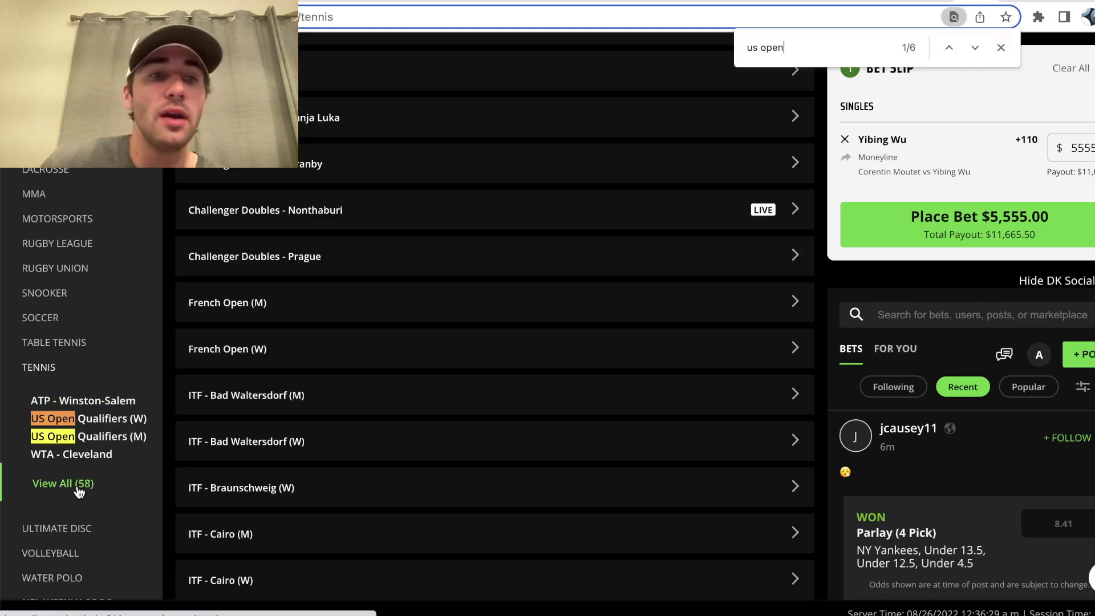
{"action": "key", "text": "Return"}
{"action": "key", "text": "Return"}
{"action": "left_click", "coordinate": [294, 331]}
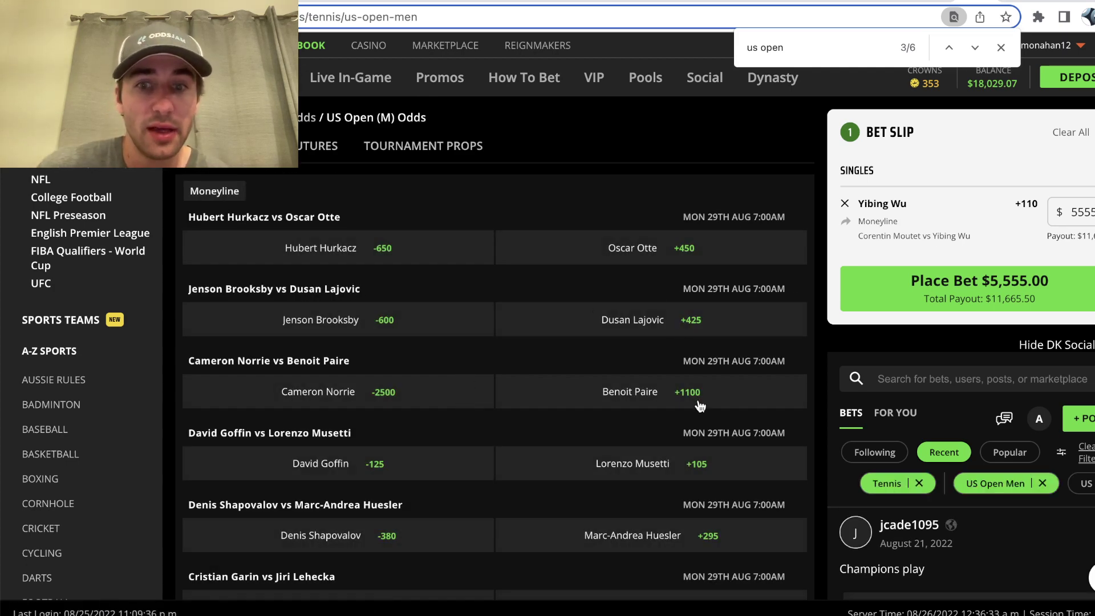
Find "humbert" in the US Open (M) odds, add Ugo Humbert's moneyline to the bet slip and remove the Yibing Wu selection
{"action": "key", "text": "ctrl+f"}
{"action": "type", "text": "hu"}
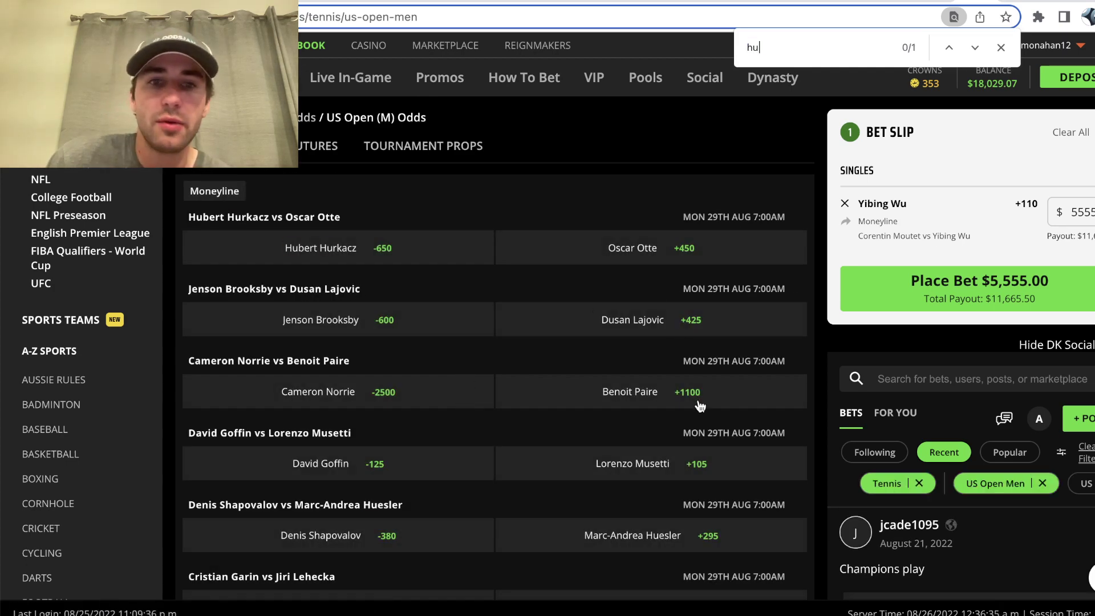
{"action": "type", "text": "mbert"}
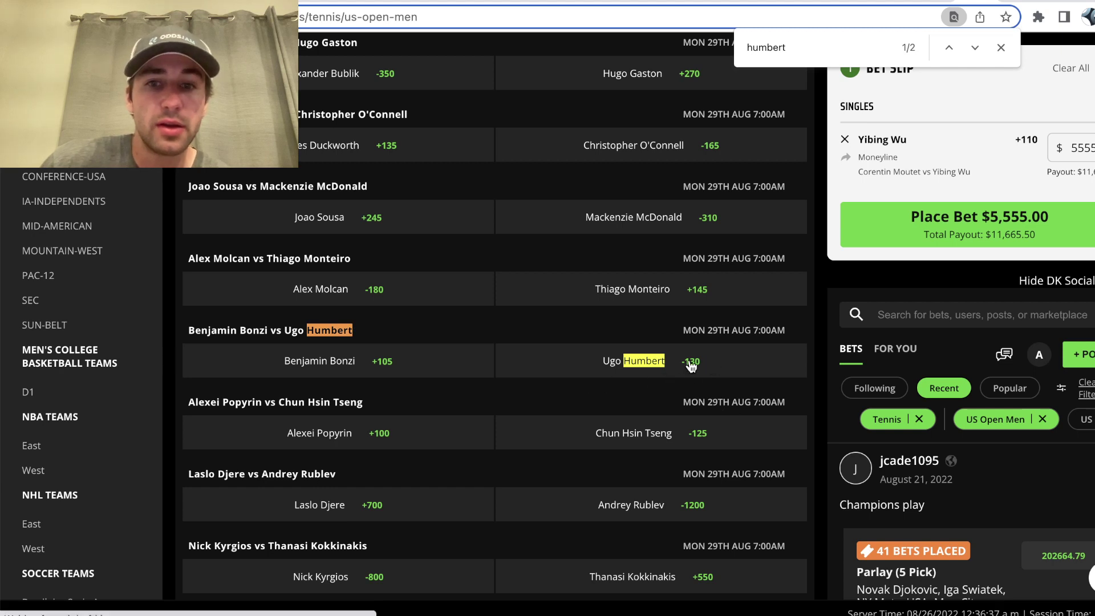
{"action": "left_click", "coordinate": [691, 363]}
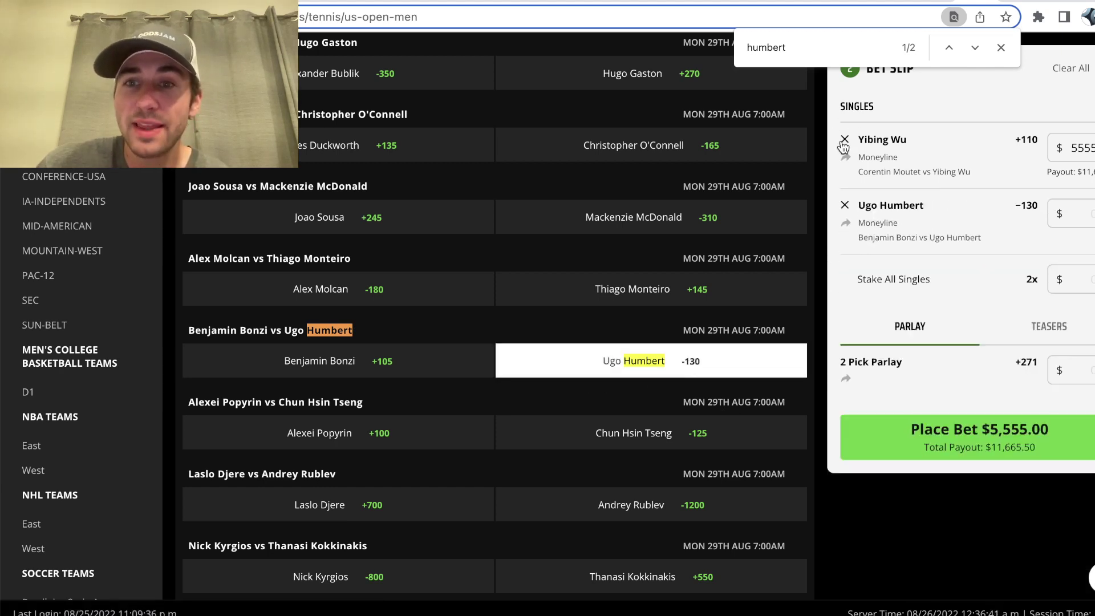
{"action": "left_click", "coordinate": [845, 140]}
Return to the list of placed bets and compare the Ugo Humbert moneyline wager's odds with the current price in the bet slip
{"action": "scroll", "coordinate": [402, 321], "scroll_direction": "up", "scroll_amount": 20}
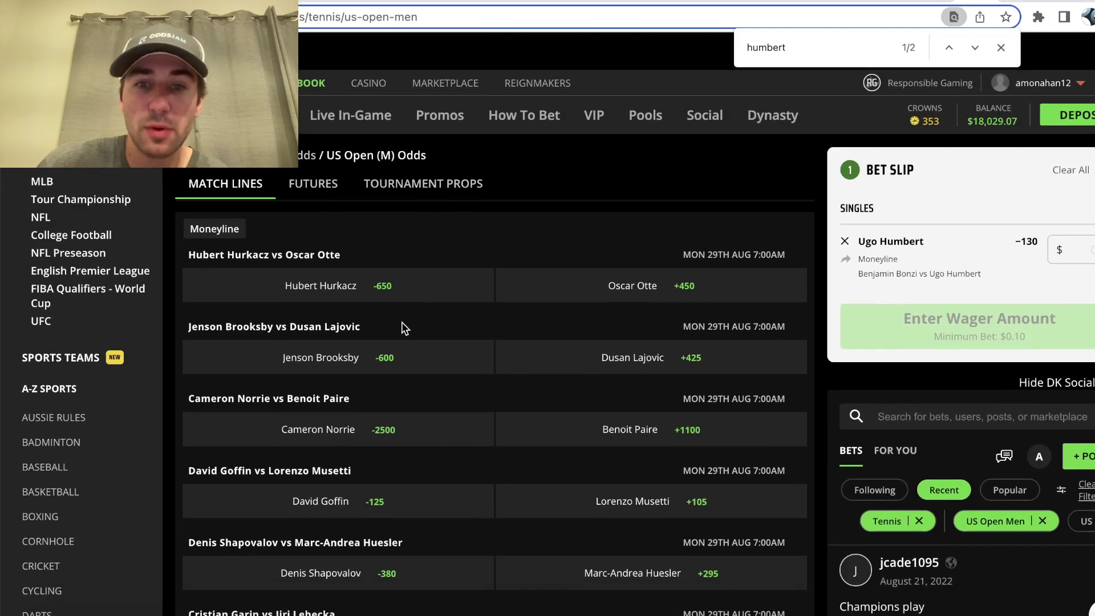
{"action": "scroll", "coordinate": [401, 322], "scroll_direction": "down", "scroll_amount": 20}
{"action": "scroll", "coordinate": [401, 321], "scroll_direction": "up", "scroll_amount": 14}
{"action": "scroll", "coordinate": [401, 322], "scroll_direction": "up", "scroll_amount": 10}
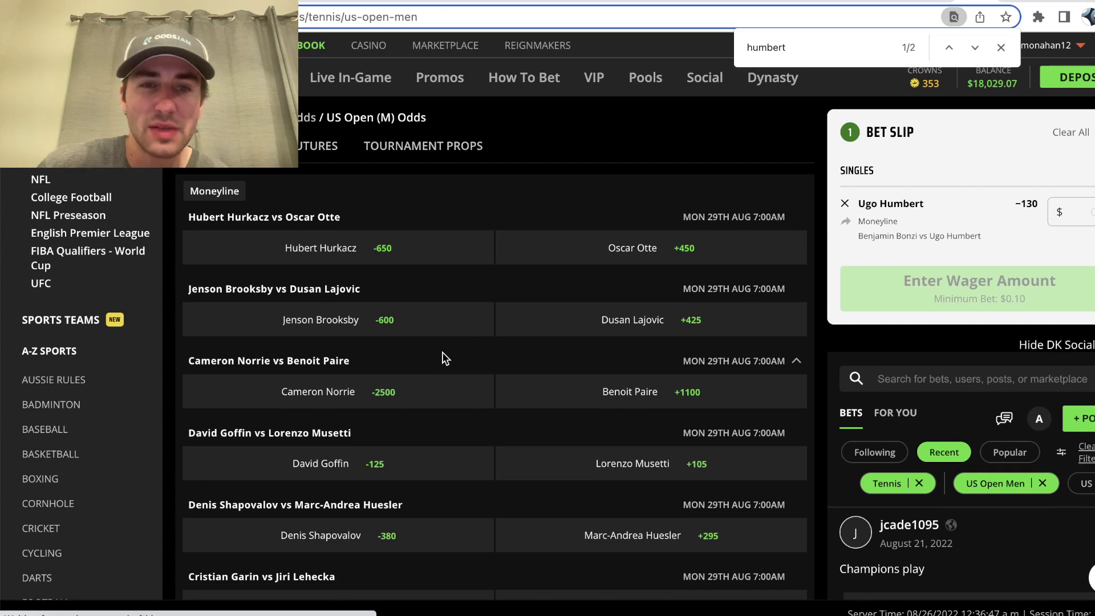
{"action": "key", "text": "super+Left"}
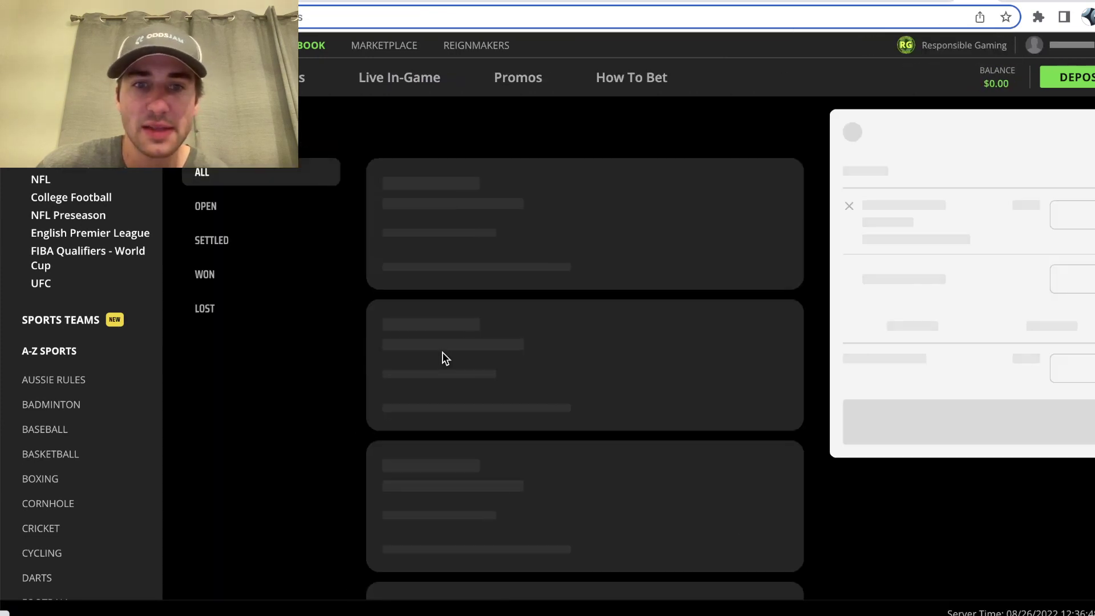
{"action": "scroll", "coordinate": [442, 352], "scroll_direction": "down", "scroll_amount": 3}
{"action": "scroll", "coordinate": [442, 351], "scroll_direction": "down", "scroll_amount": 10}
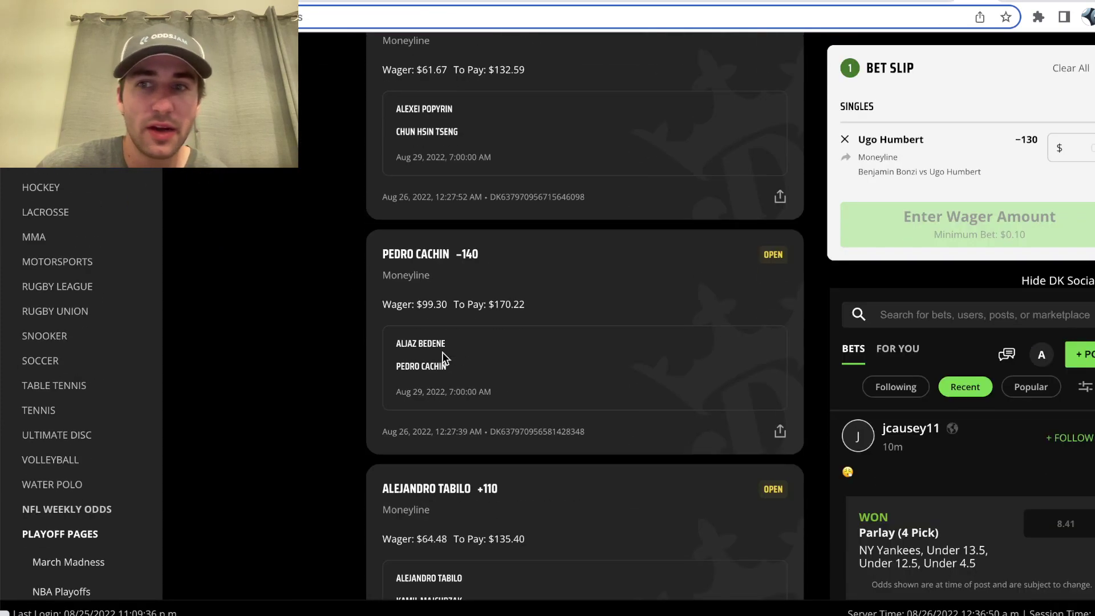
{"action": "scroll", "coordinate": [443, 357], "scroll_direction": "down", "scroll_amount": 3}
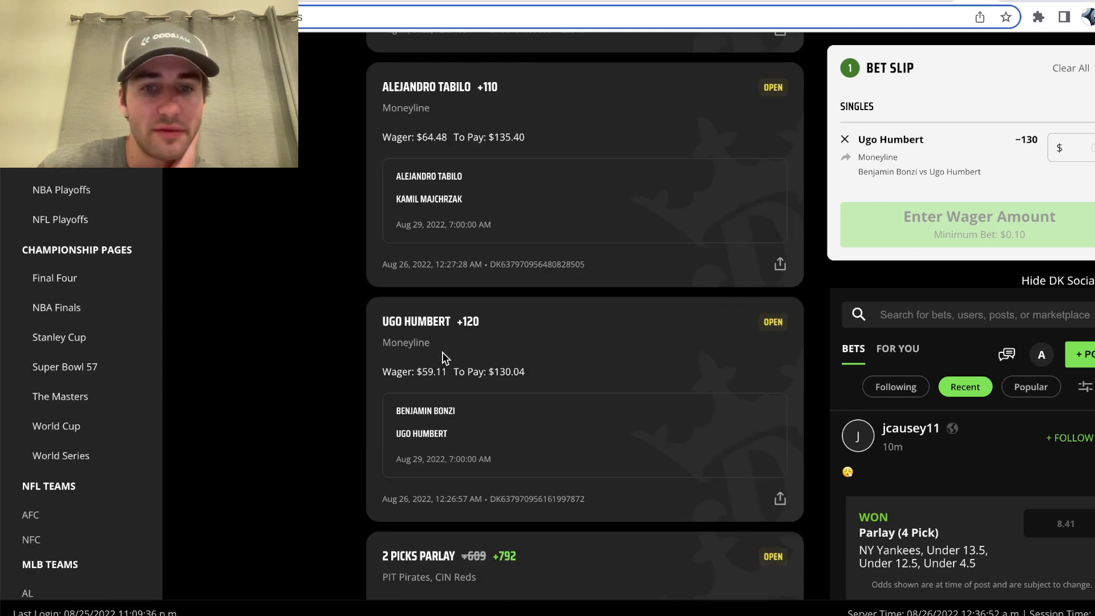
{"action": "triple_click", "coordinate": [429, 316]}
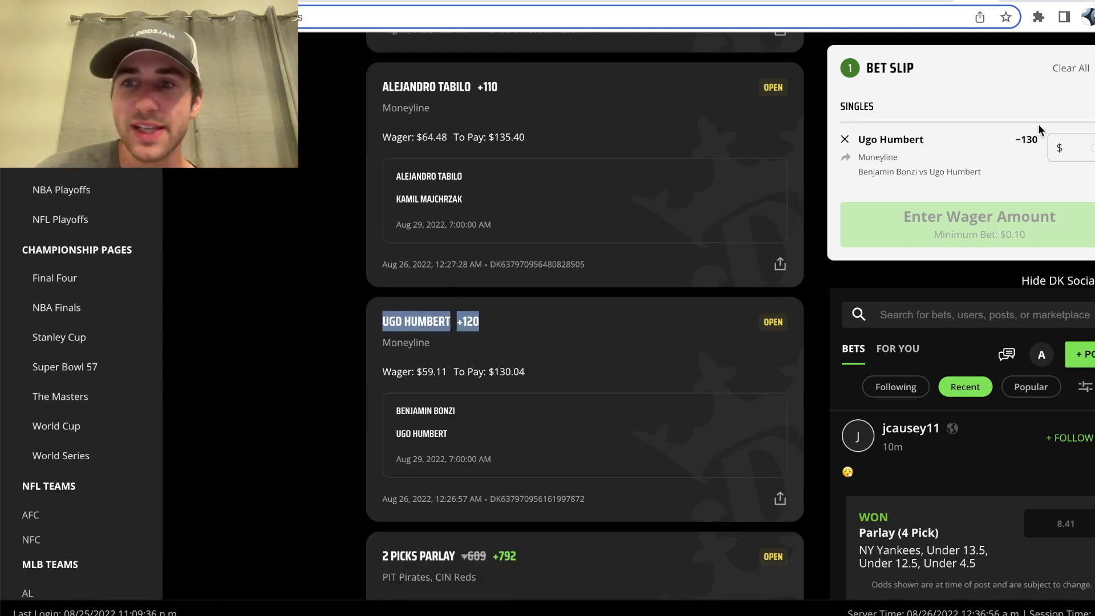
{"action": "scroll", "coordinate": [419, 317], "scroll_direction": "down", "scroll_amount": 10}
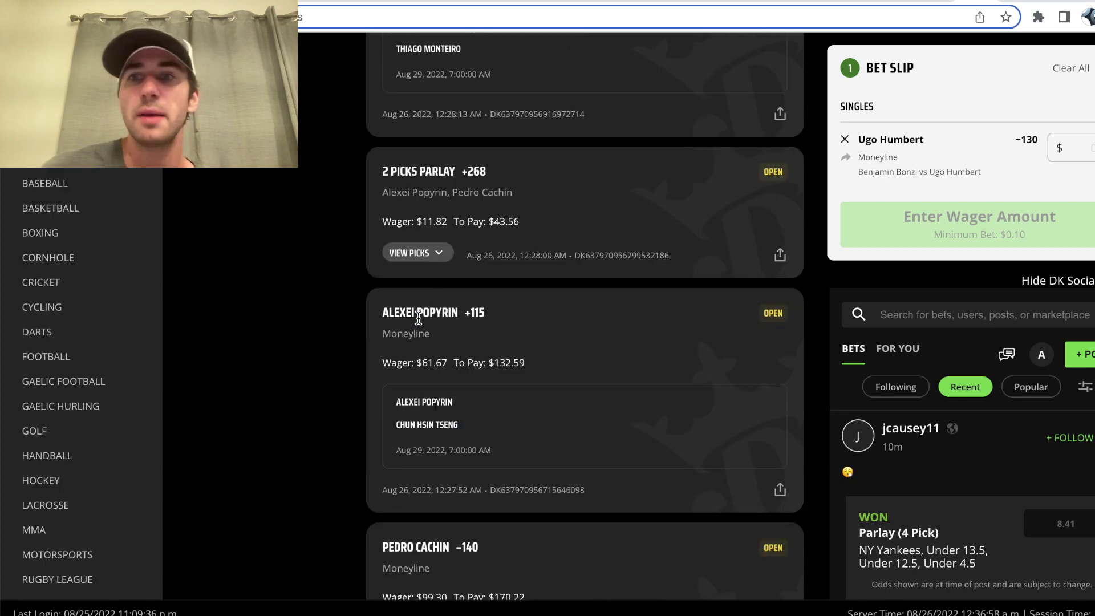
Switch to the OddsJam positive EV page and examine the tennis moneyline edges and DraftKings prices
{"action": "left_click", "coordinate": [933, 2]}
{"action": "scroll", "coordinate": [813, 215], "scroll_direction": "up", "scroll_amount": 7}
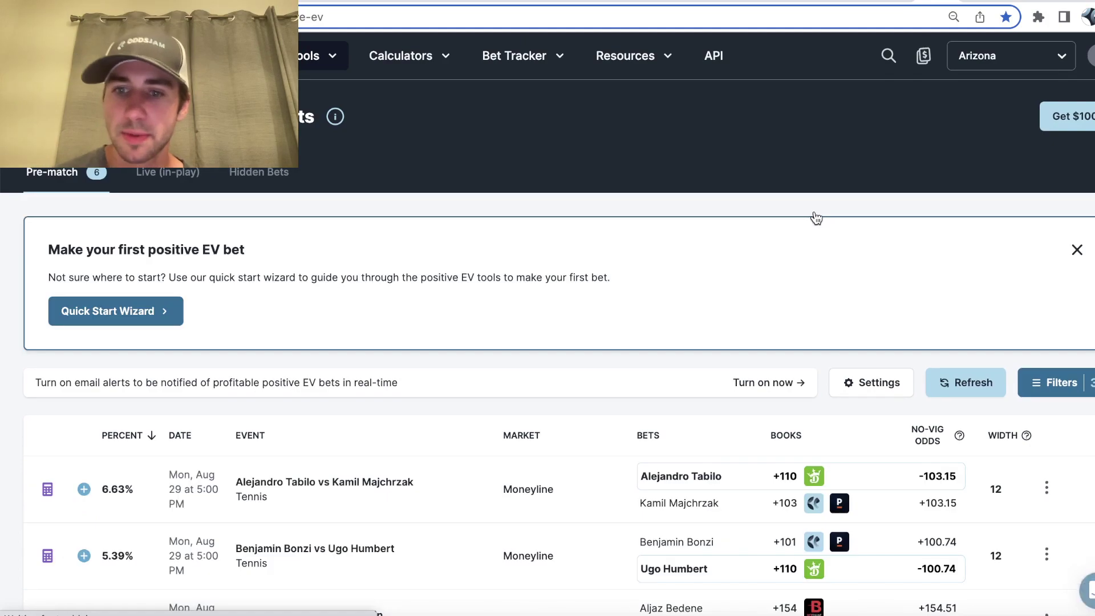
{"action": "scroll", "coordinate": [816, 217], "scroll_direction": "down", "scroll_amount": 4}
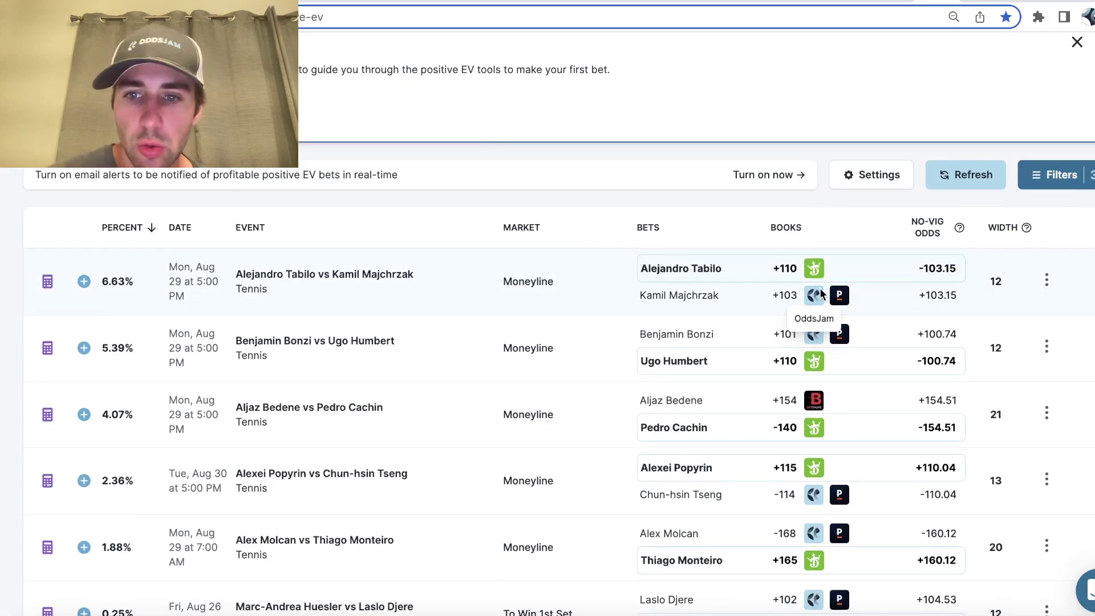
{"action": "scroll", "coordinate": [779, 287], "scroll_direction": "down", "scroll_amount": 3}
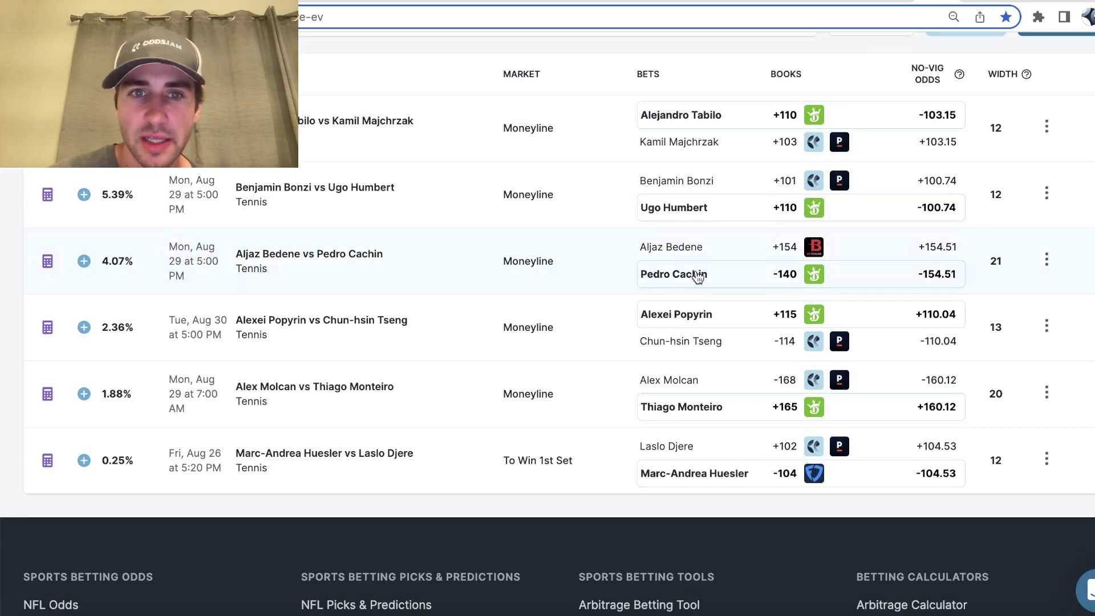
{"action": "scroll", "coordinate": [1054, 230], "scroll_direction": "up", "scroll_amount": 4}
Turn on the recommended filters for the pre-match positive EV bets and refresh the list to review bets across all sports
{"action": "left_click", "coordinate": [1049, 281]}
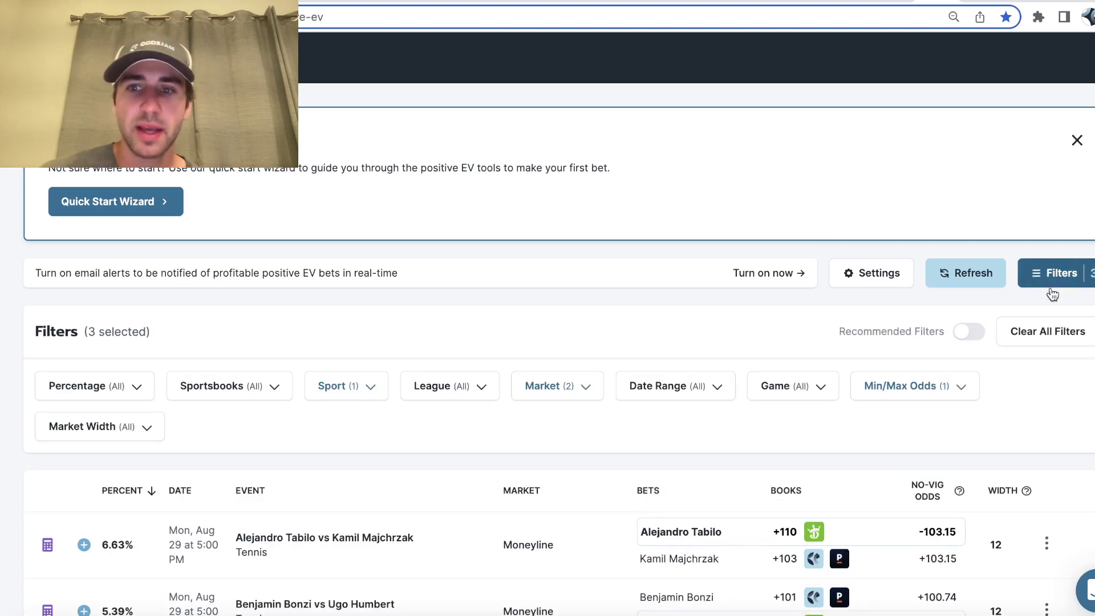
{"action": "left_click", "coordinate": [967, 333]}
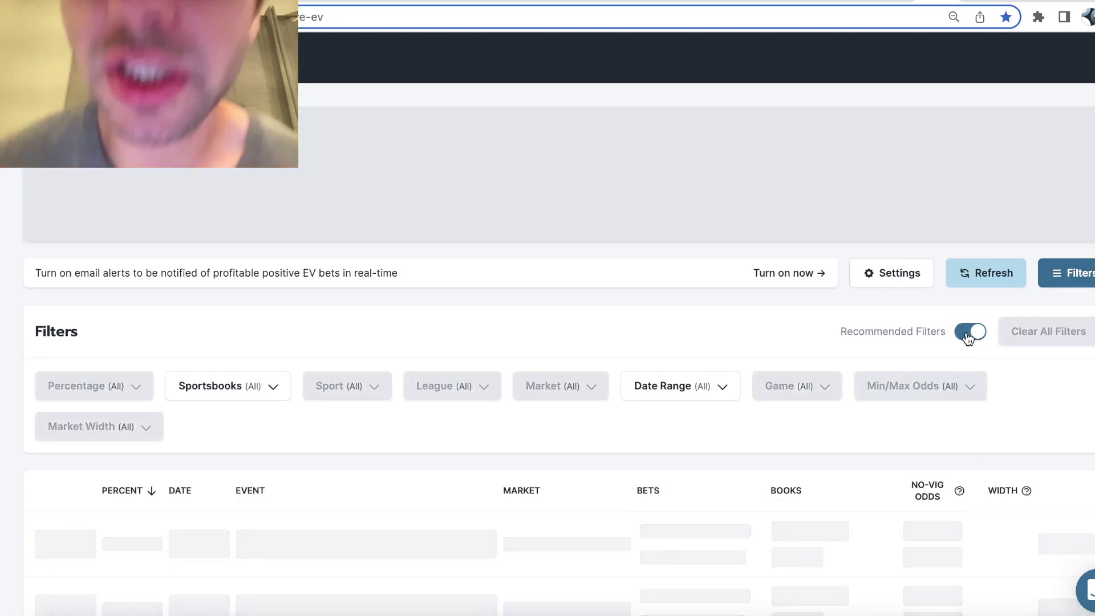
{"action": "scroll", "coordinate": [967, 336], "scroll_direction": "down", "scroll_amount": 1}
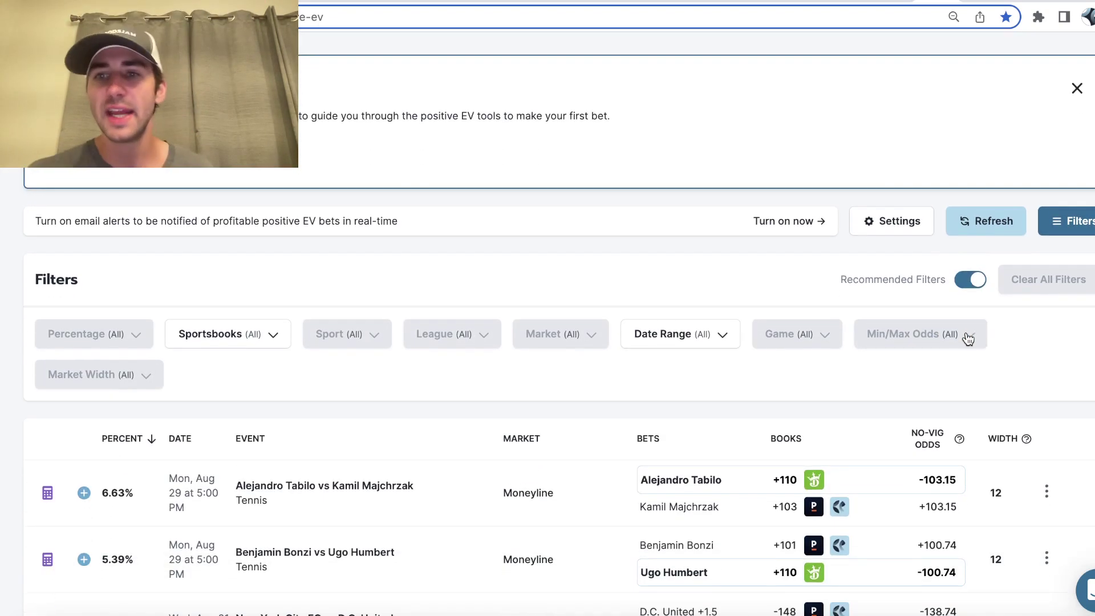
{"action": "left_click", "coordinate": [975, 223]}
{"action": "scroll", "coordinate": [972, 229], "scroll_direction": "down", "scroll_amount": 5}
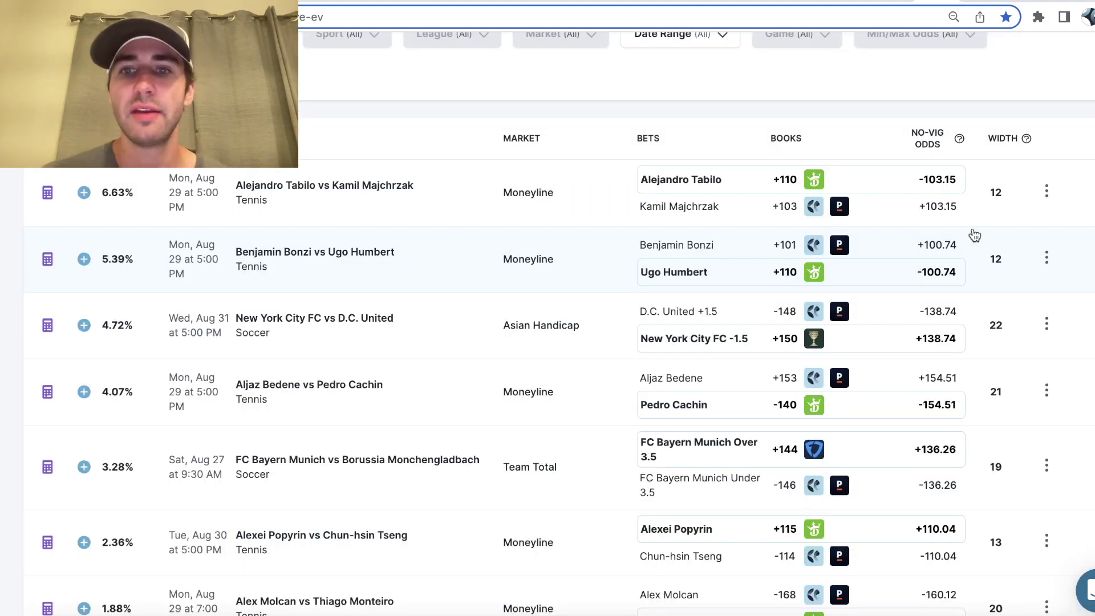
{"action": "scroll", "coordinate": [974, 235], "scroll_direction": "down", "scroll_amount": 8}
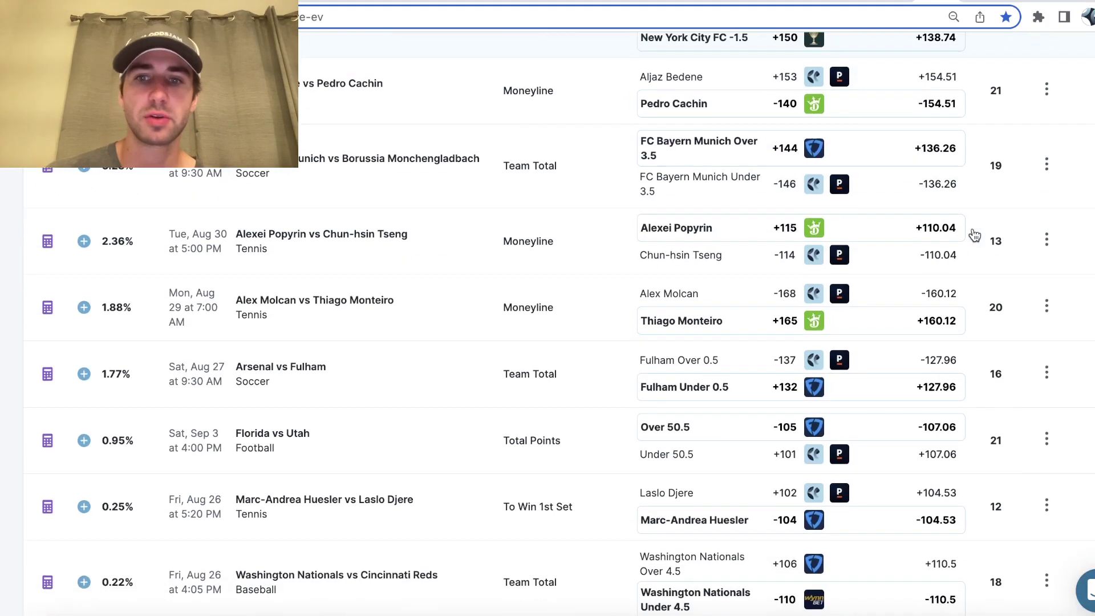
{"action": "scroll", "coordinate": [974, 235], "scroll_direction": "down", "scroll_amount": 1}
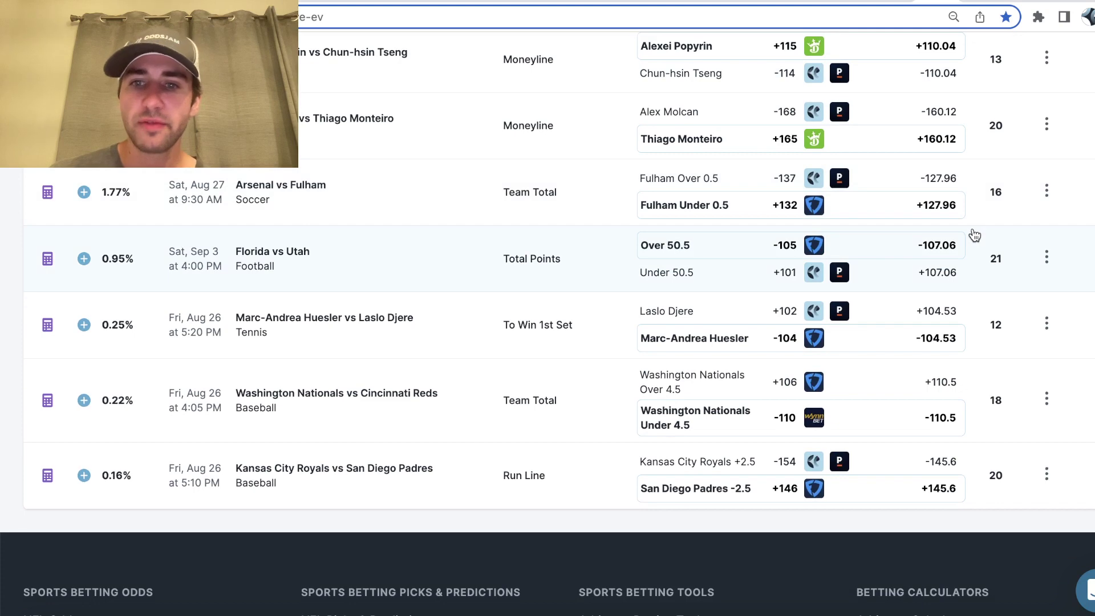